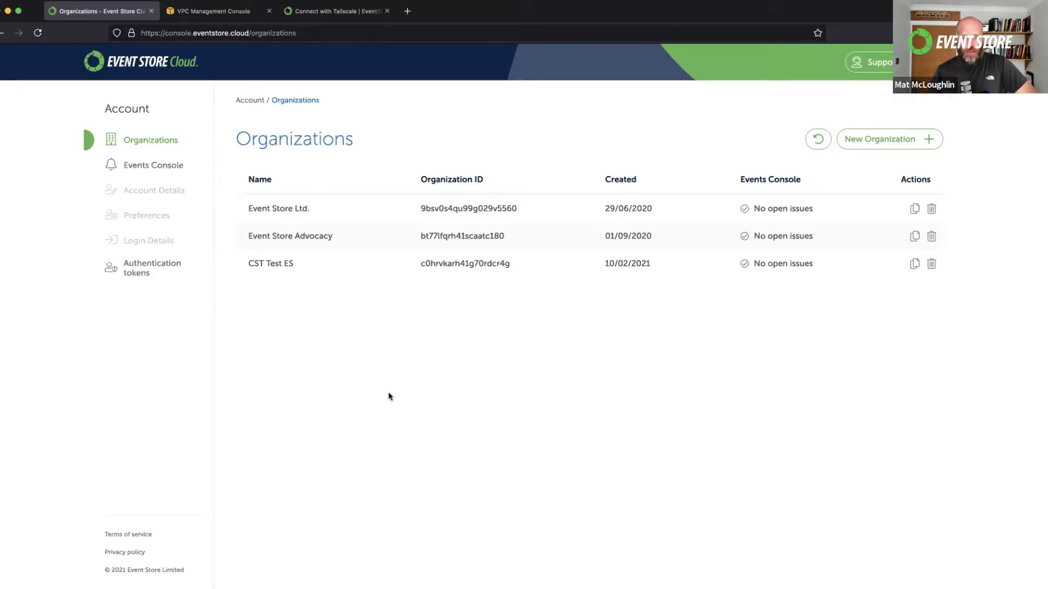
- Open the Event Store Advocacy organization and review its access control members, invitations and groups
{"action": "left_click", "coordinate": [317, 239]}
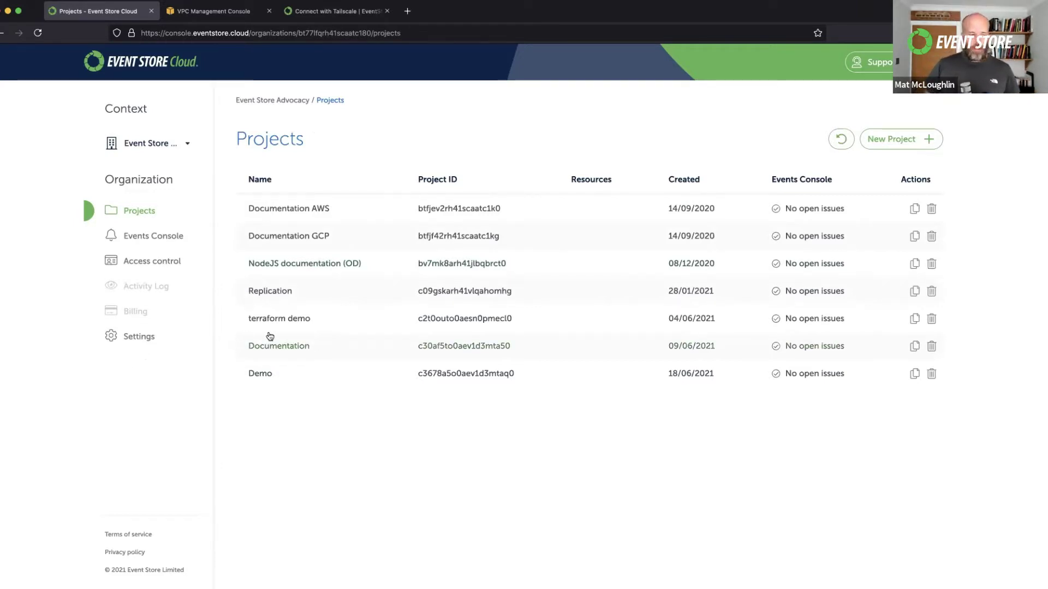
{"action": "left_click", "coordinate": [173, 266]}
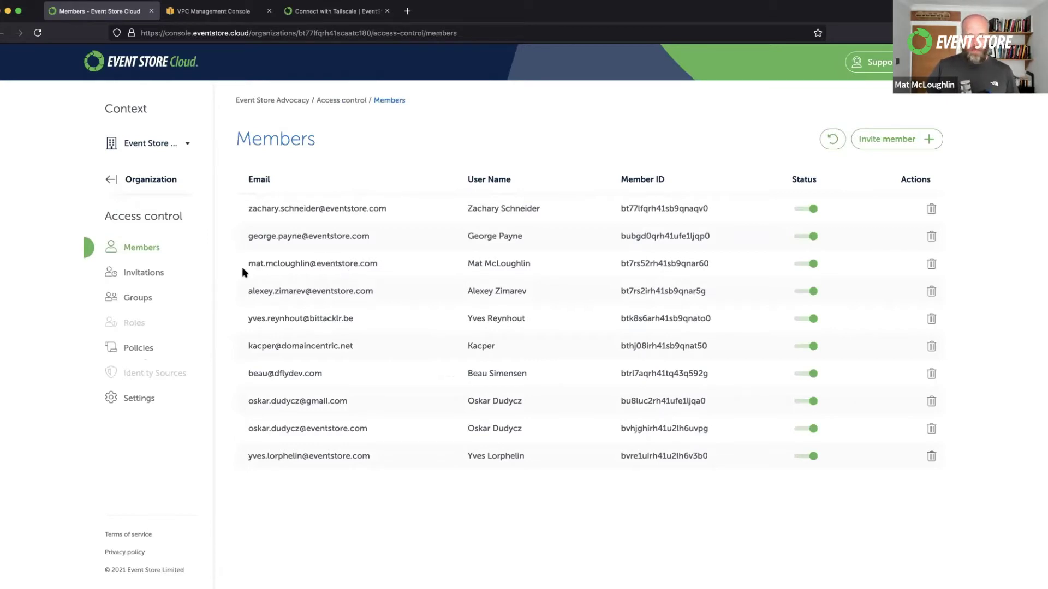
{"action": "left_click", "coordinate": [143, 273]}
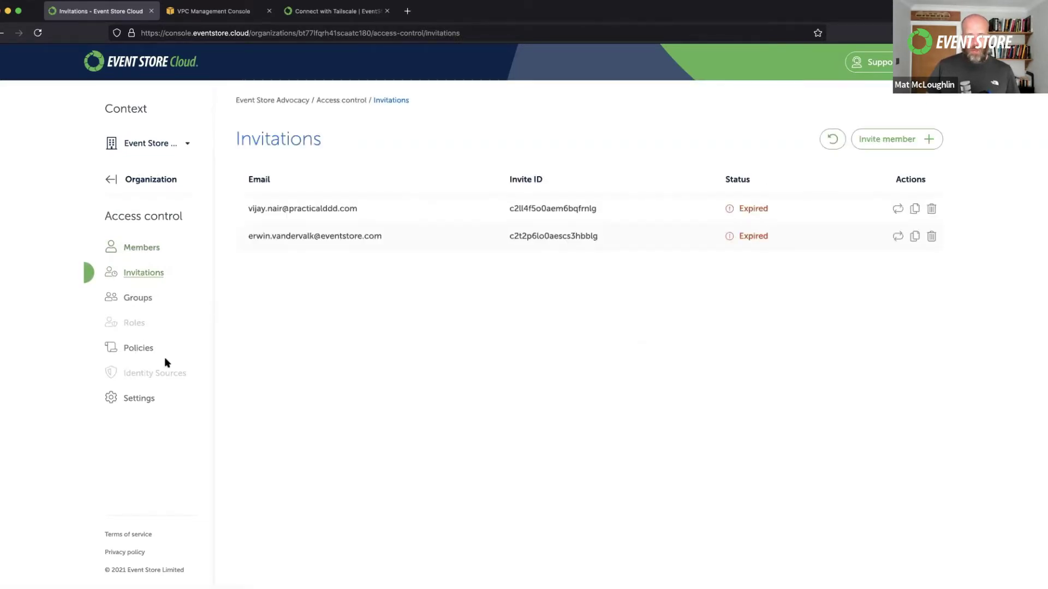
{"action": "left_click", "coordinate": [139, 299]}
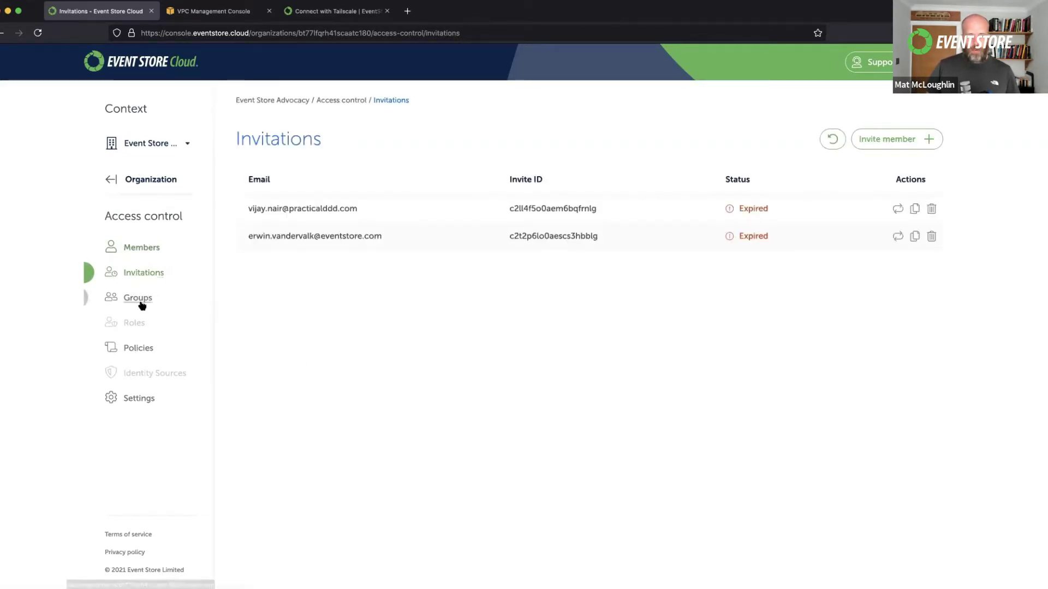
- Examine the linked resources and subjects of the Organization Admins policy in an enlarged details view
{"action": "left_click", "coordinate": [137, 354]}
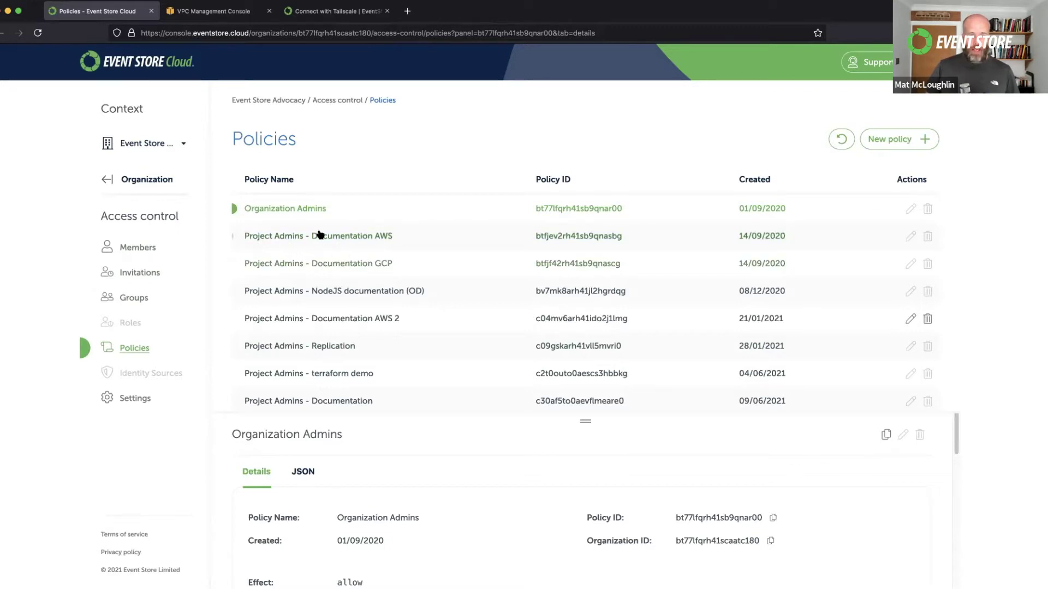
{"action": "scroll", "coordinate": [516, 459], "scroll_direction": "down", "scroll_amount": 5}
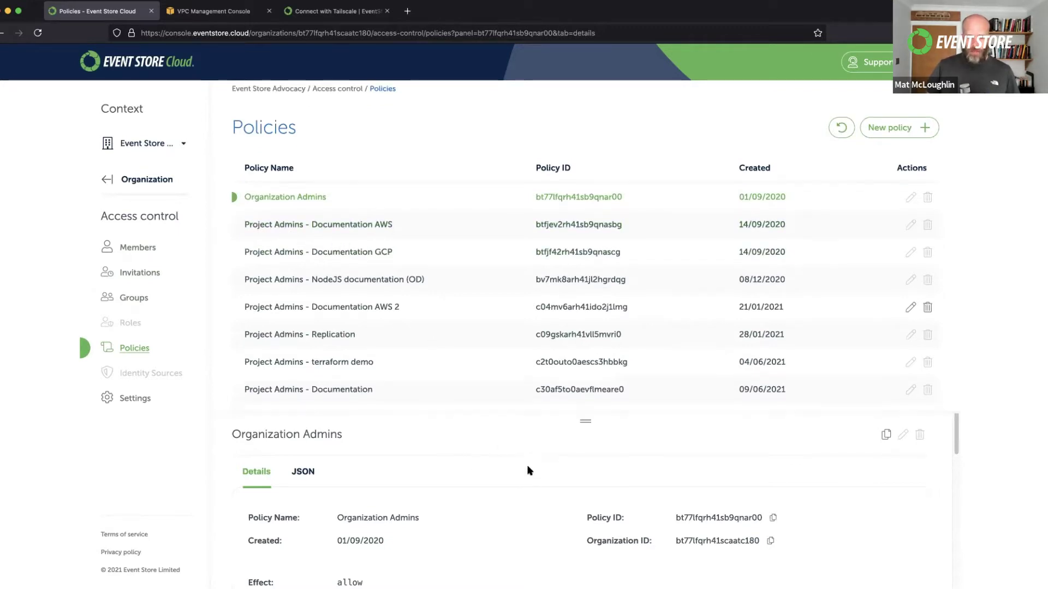
{"action": "left_click_drag", "start_coordinate": [584, 423], "coordinate": [585, 258]}
{"action": "scroll", "coordinate": [409, 402], "scroll_direction": "down", "scroll_amount": 6}
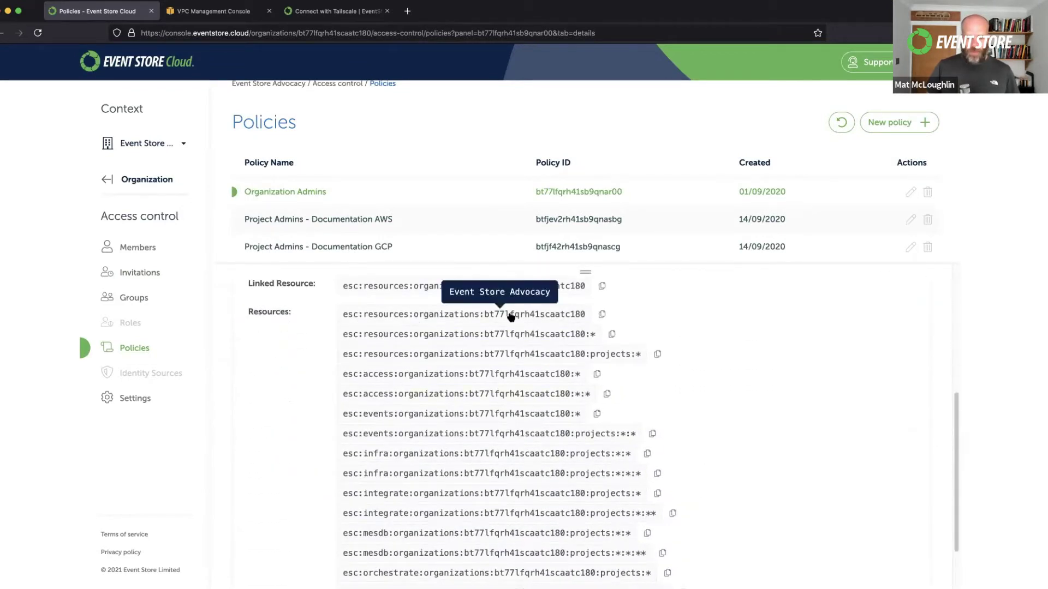
{"action": "scroll", "coordinate": [385, 483], "scroll_direction": "down", "scroll_amount": 2}
{"action": "scroll", "coordinate": [385, 483], "scroll_direction": "down", "scroll_amount": 1}
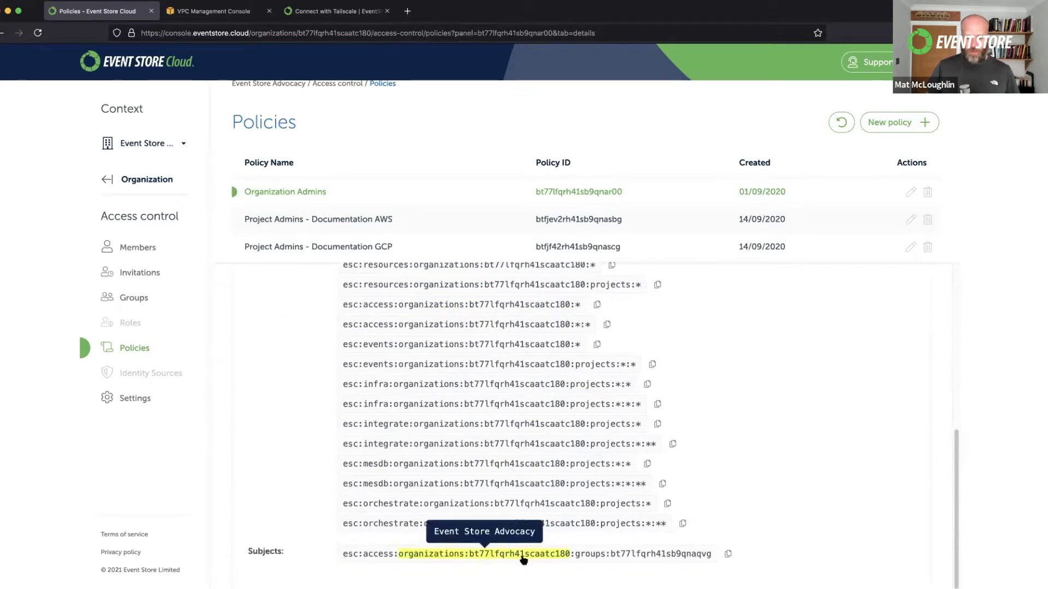
{"action": "mouse_move", "coordinate": [713, 556]}
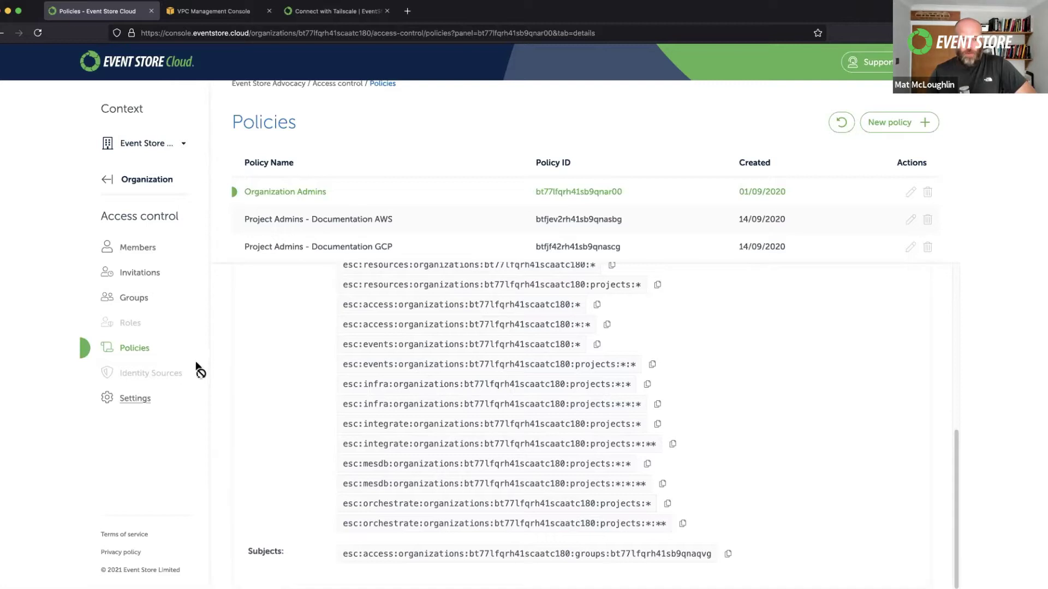
- View the organization's access control settings, and open the Demo project from the organization's project list
{"action": "left_click", "coordinate": [136, 399]}
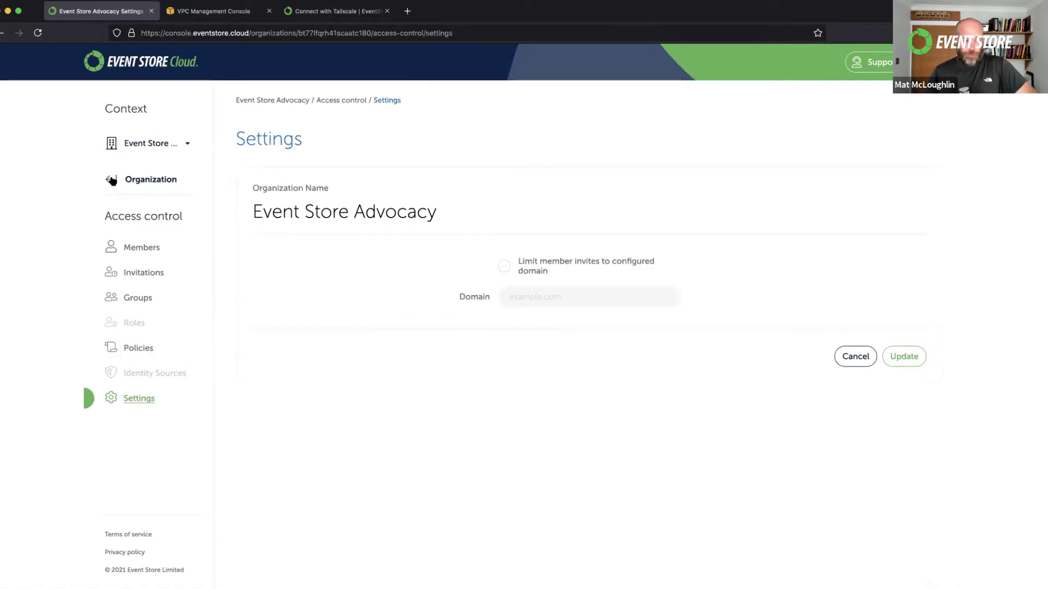
{"action": "left_click", "coordinate": [121, 209]}
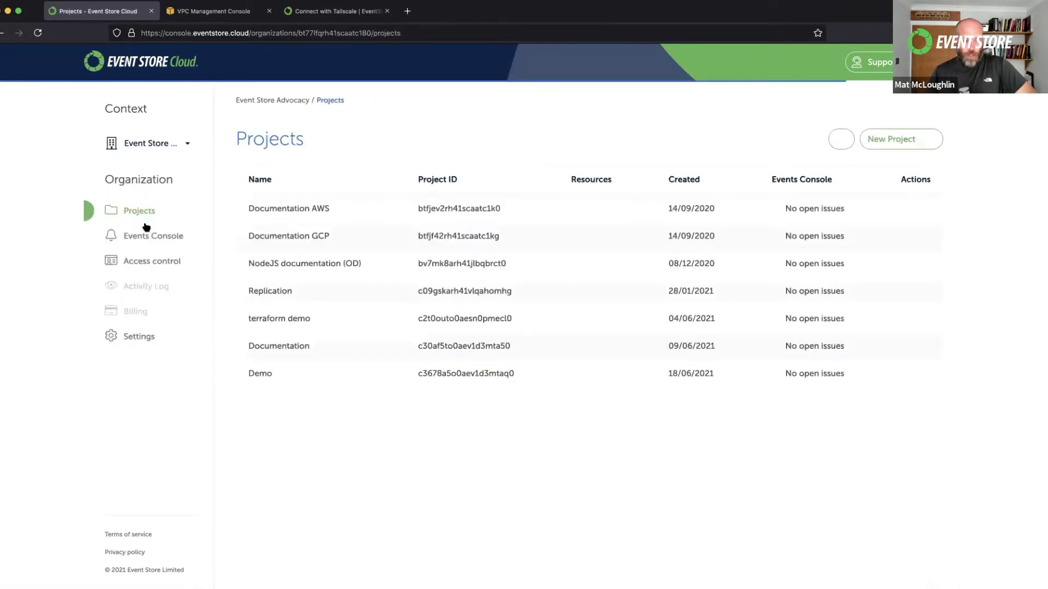
{"action": "left_click", "coordinate": [267, 375]}
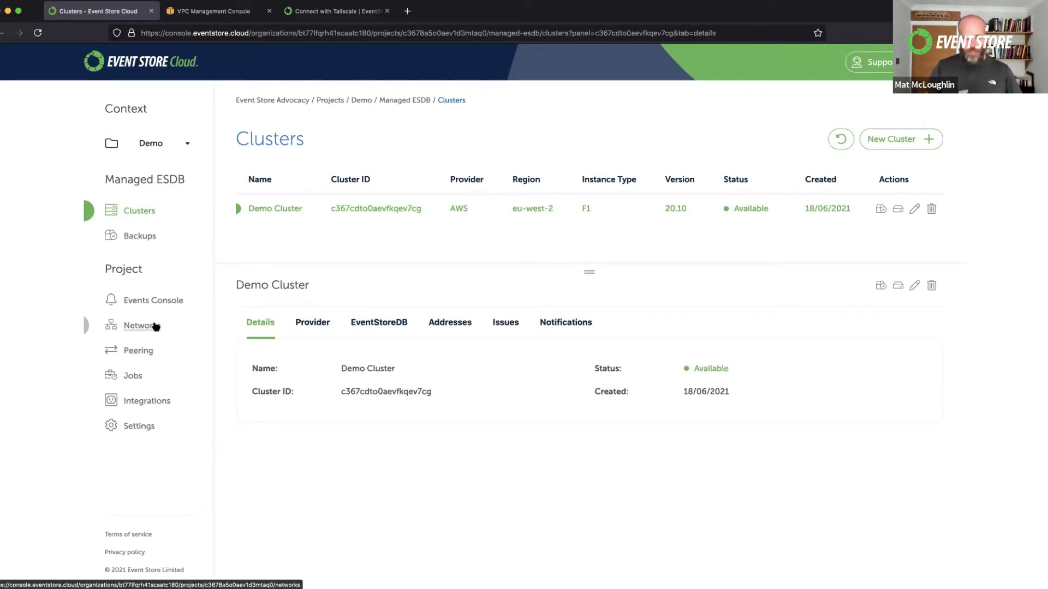
- Start a new network in the Demo project with AWS as provider and the name Demo 2
{"action": "left_click", "coordinate": [155, 327]}
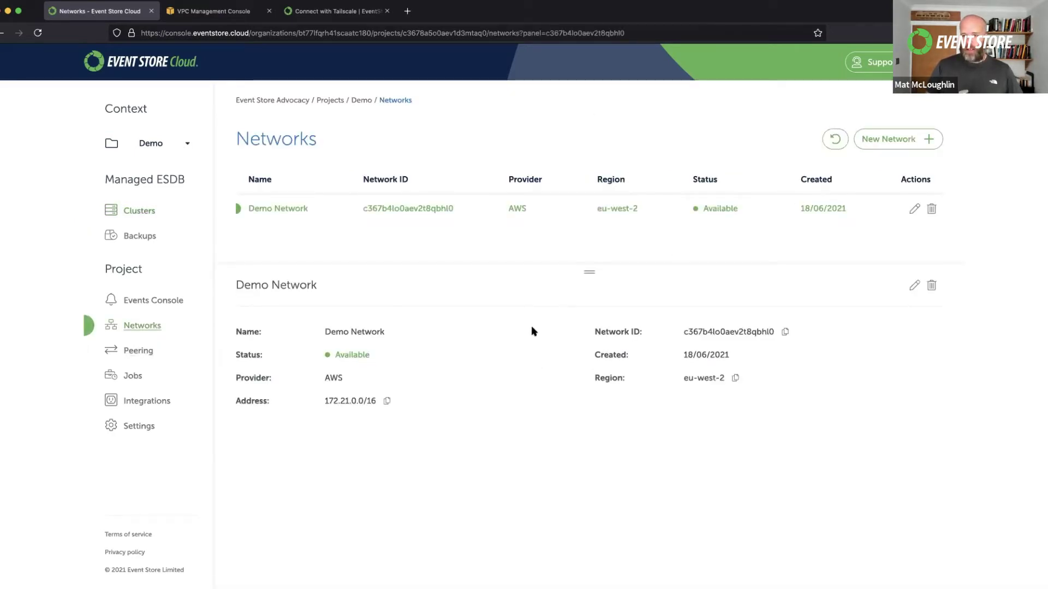
{"action": "left_click", "coordinate": [904, 138]}
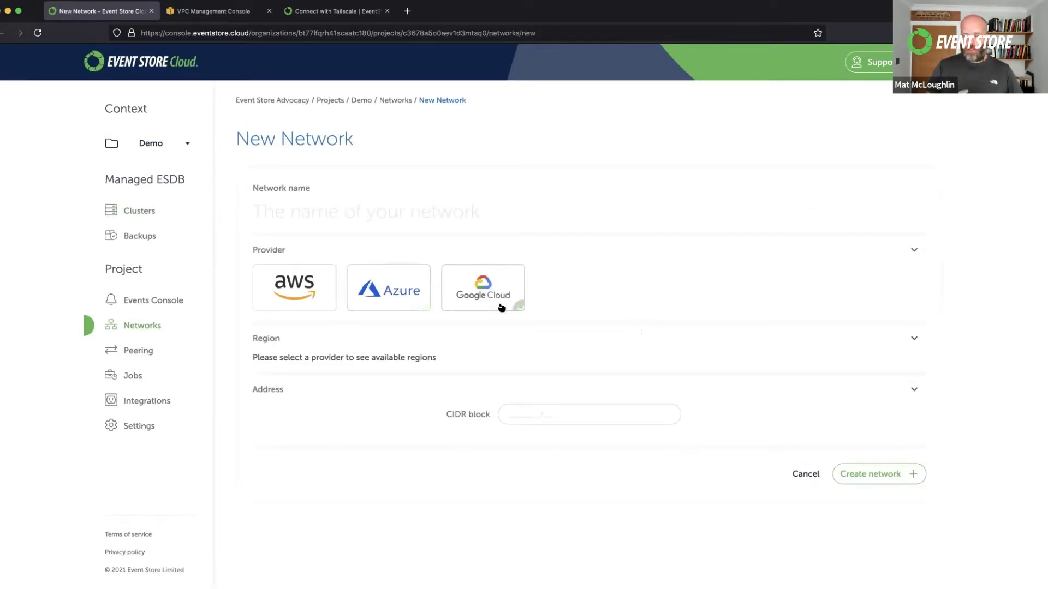
{"action": "left_click", "coordinate": [301, 294]}
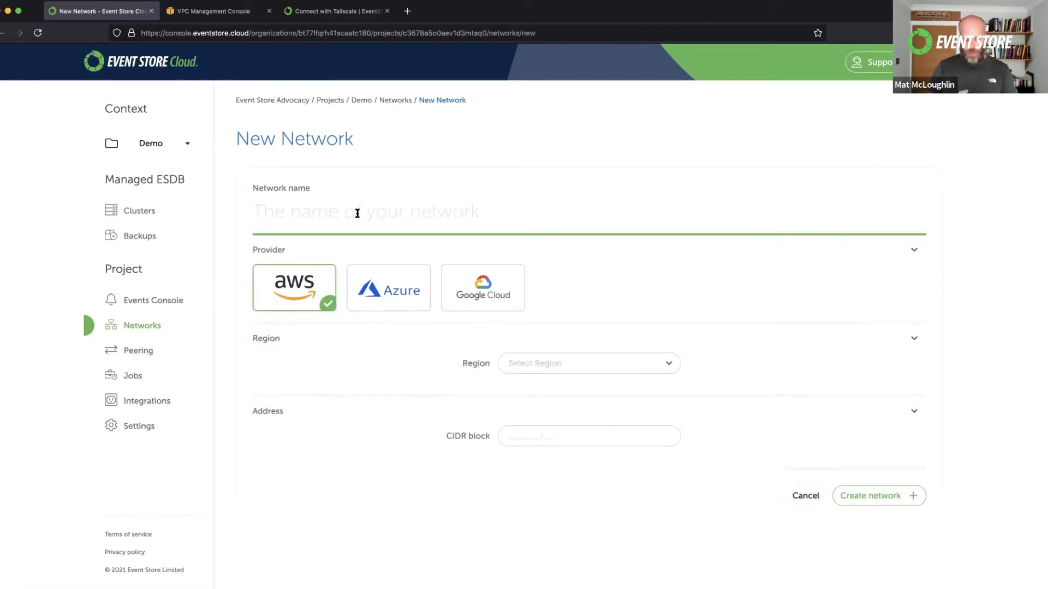
{"action": "type", "text": "Demo 2"}
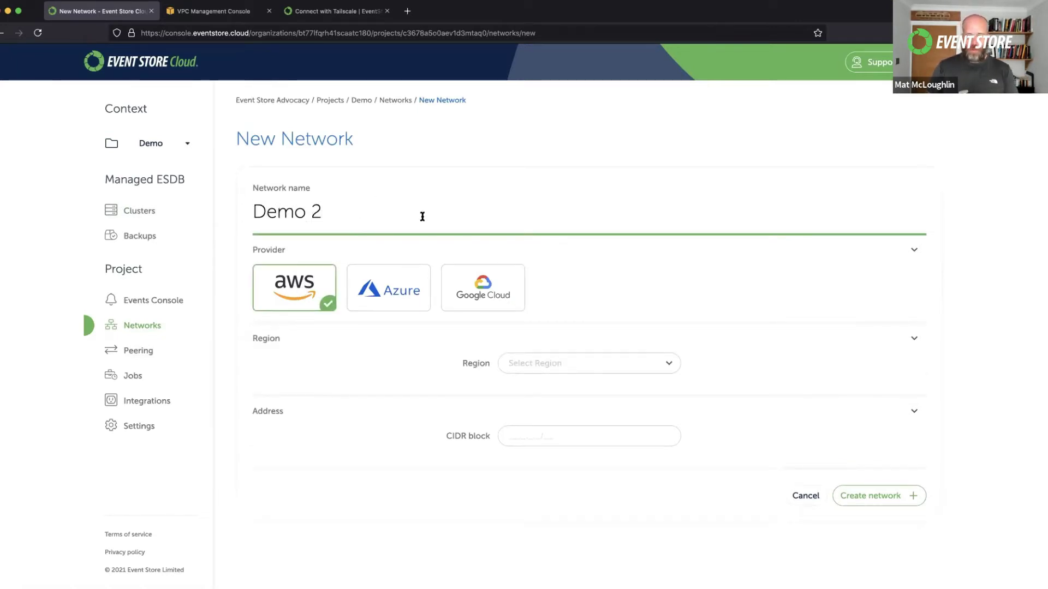
- Set the new network's region to Europe (London), and discard the form with its CIDR block left empty
{"action": "left_click", "coordinate": [528, 363]}
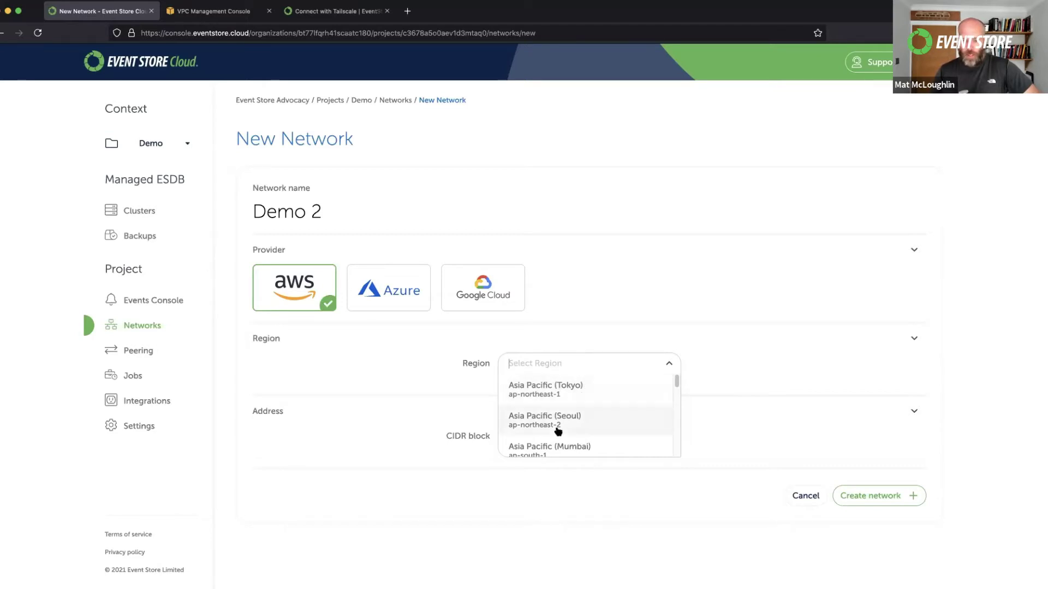
{"action": "scroll", "coordinate": [557, 427], "scroll_direction": "down", "scroll_amount": 2}
{"action": "scroll", "coordinate": [569, 431], "scroll_direction": "down", "scroll_amount": 5}
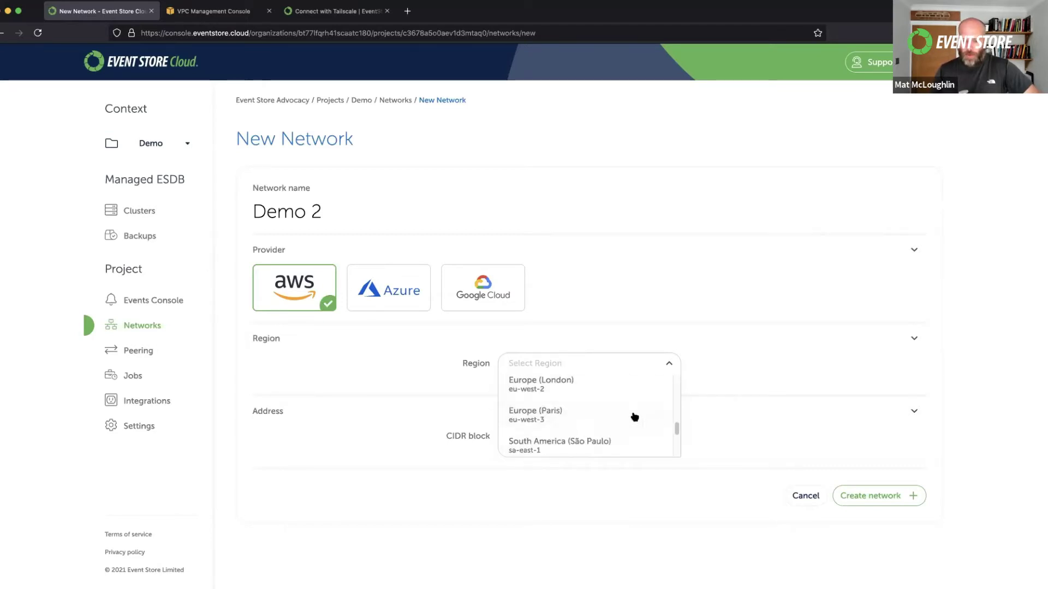
{"action": "left_click", "coordinate": [536, 392]}
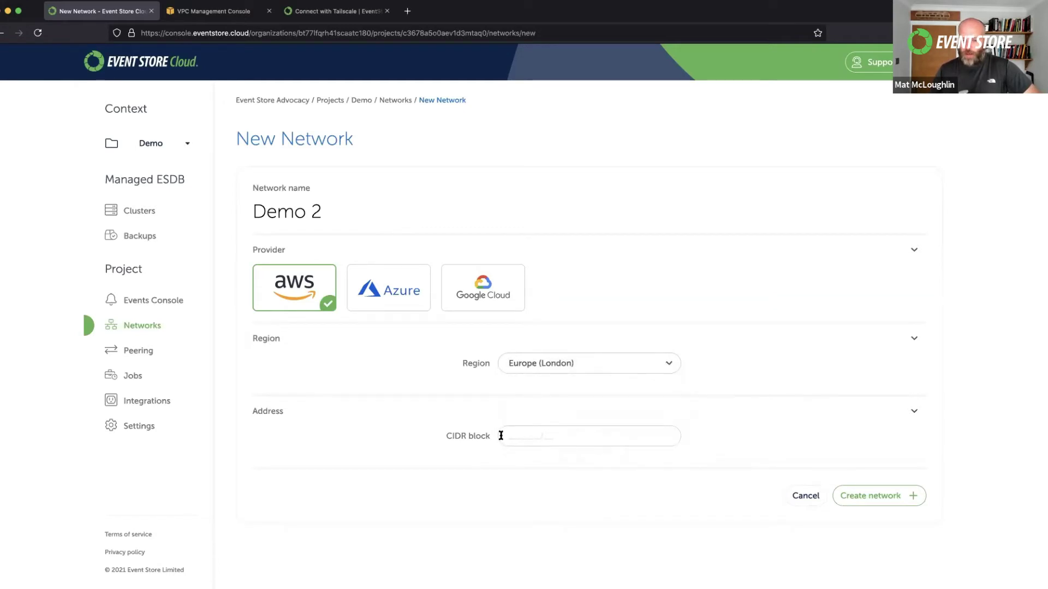
{"action": "left_click", "coordinate": [590, 441]}
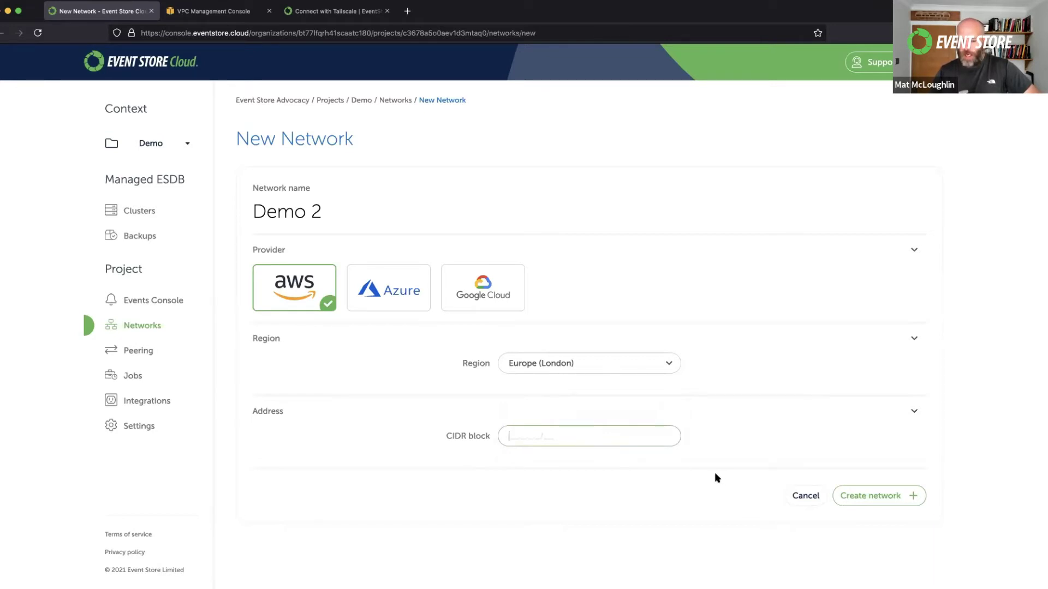
{"action": "left_click", "coordinate": [842, 500]}
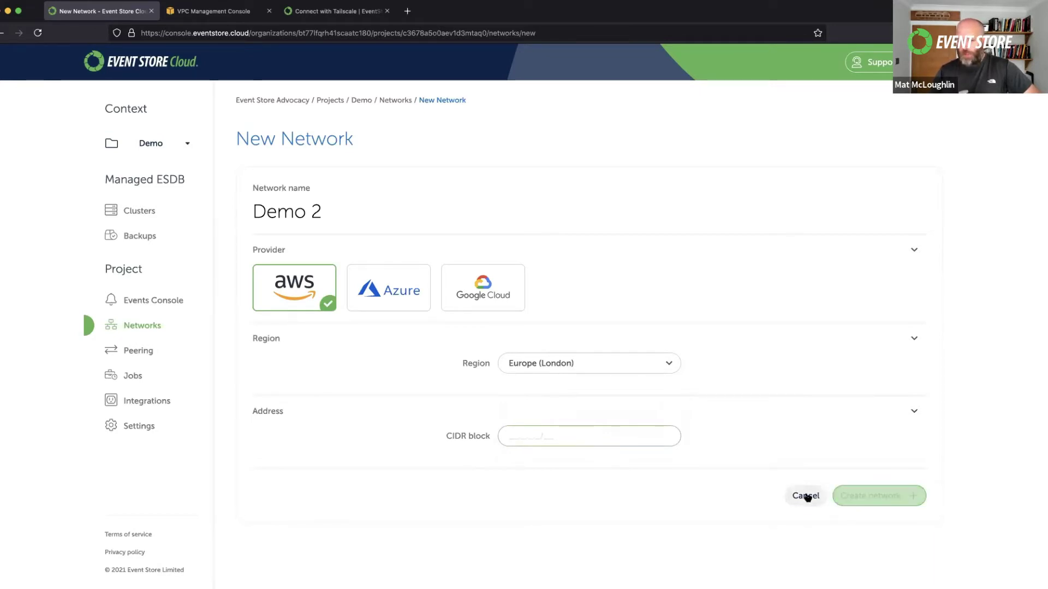
{"action": "left_click", "coordinate": [806, 496]}
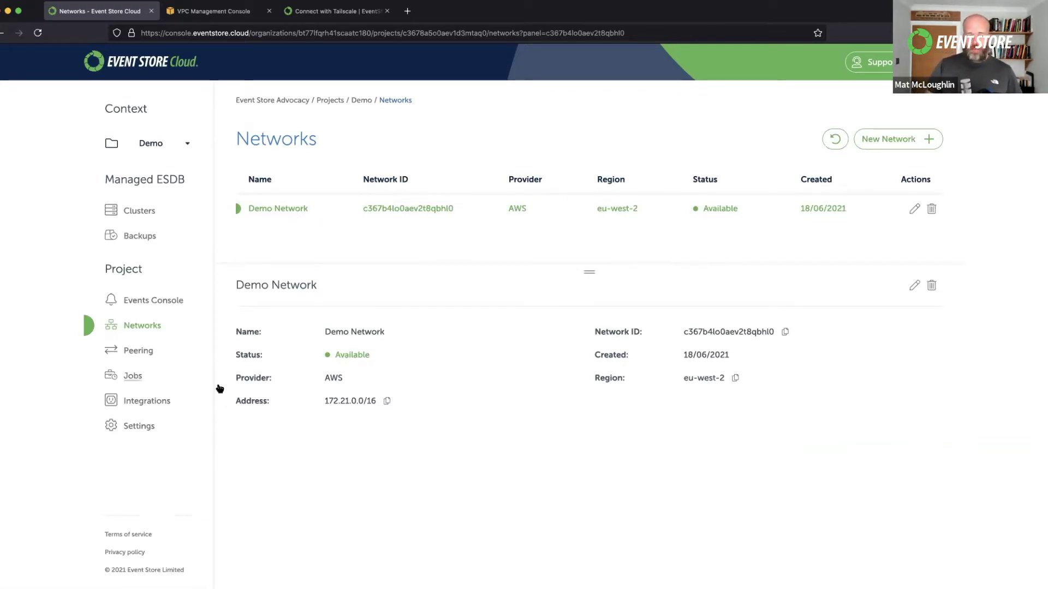
- Start a new peering named Test Peering with Demo Network as its local network
{"action": "left_click", "coordinate": [142, 352]}
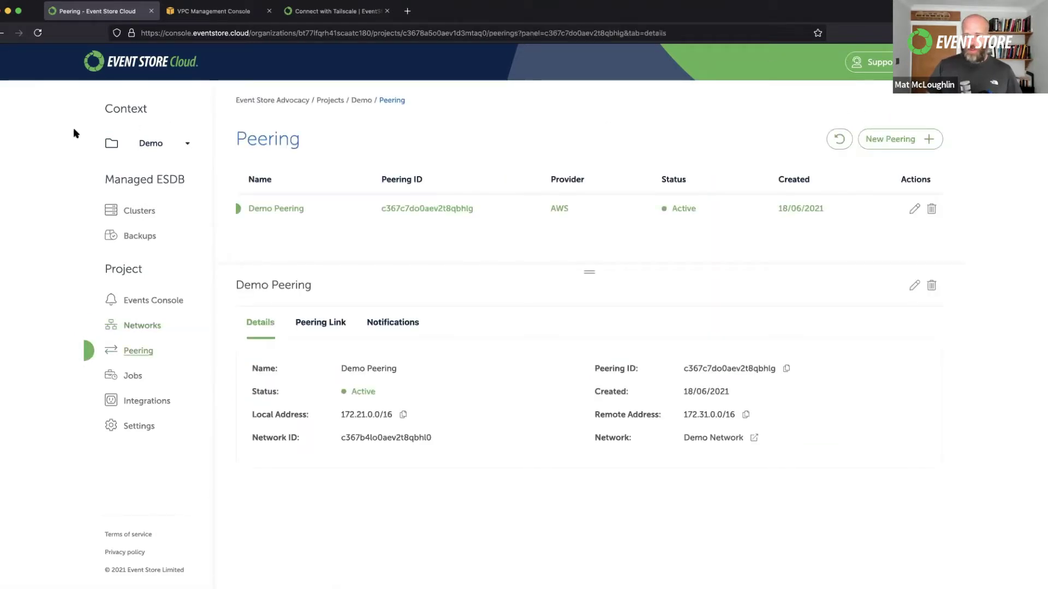
{"action": "left_click", "coordinate": [878, 139]}
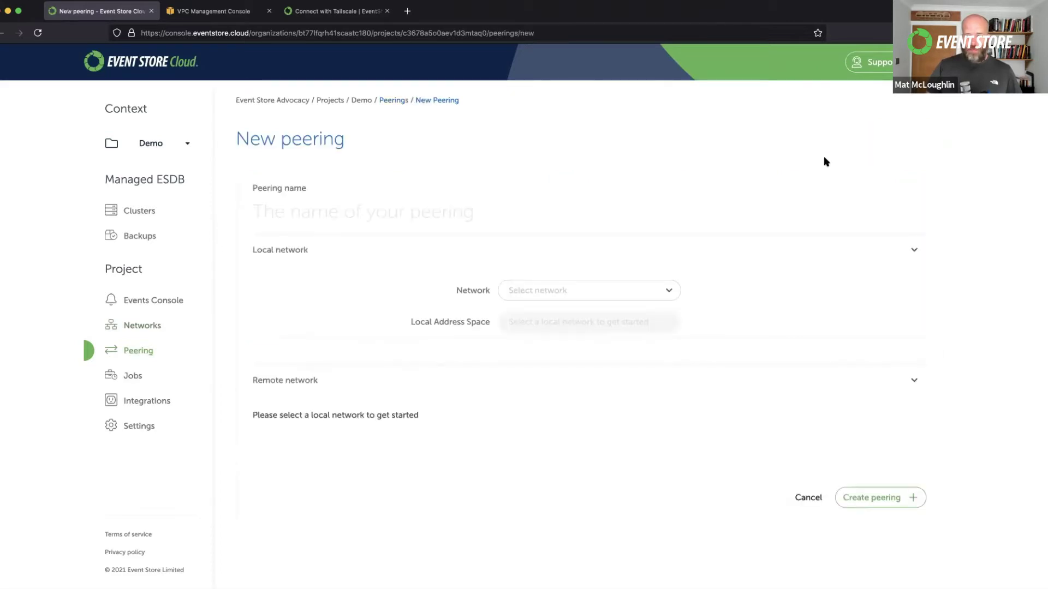
{"action": "left_click", "coordinate": [380, 222]}
{"action": "type", "text": "Test Peering"}
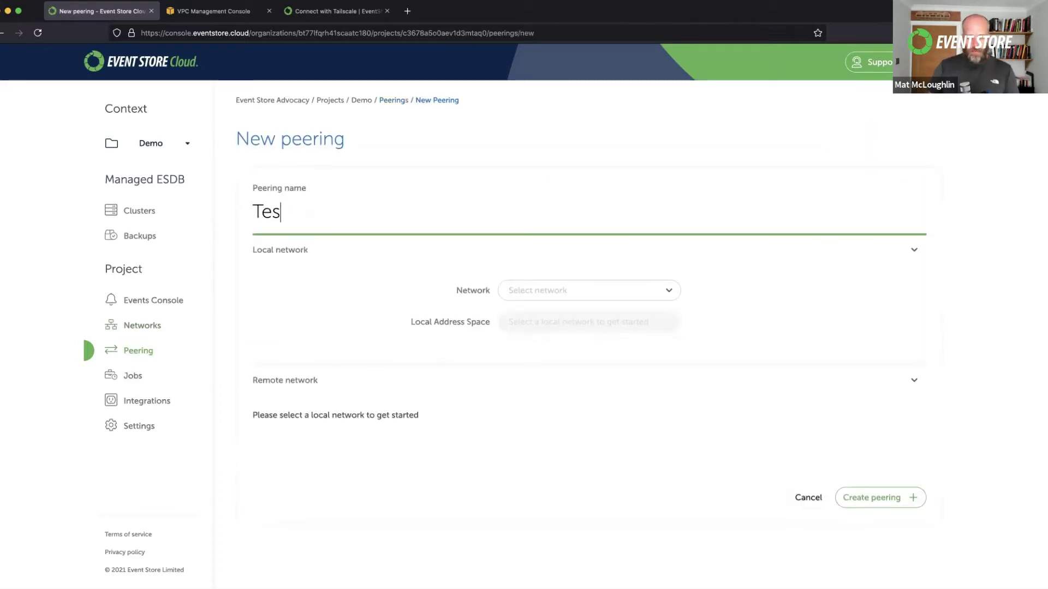
{"action": "left_click", "coordinate": [641, 289]}
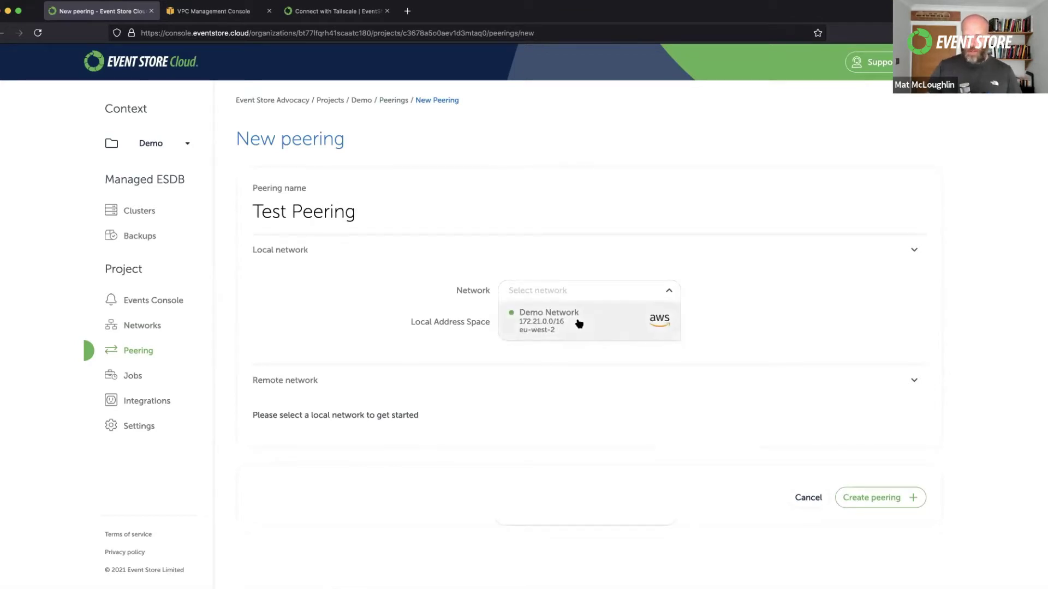
{"action": "left_click", "coordinate": [579, 322]}
{"action": "scroll", "coordinate": [546, 371], "scroll_direction": "down", "scroll_amount": 2}
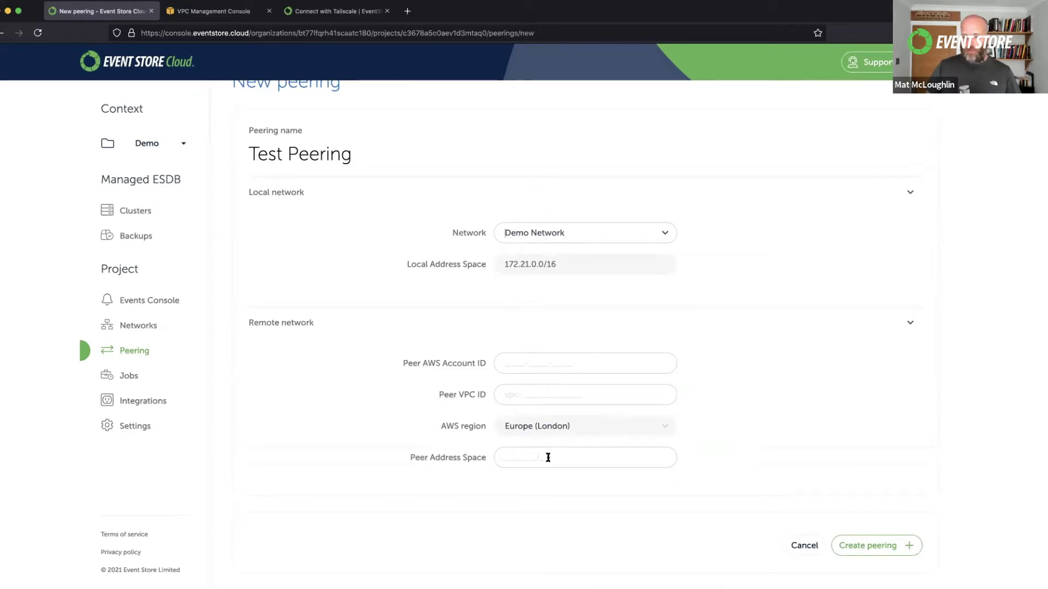
- Look up the VPC's IPv4 CIDR in the AWS VPC console, and discard the unfinished Test Peering form
{"action": "left_click", "coordinate": [220, 12]}
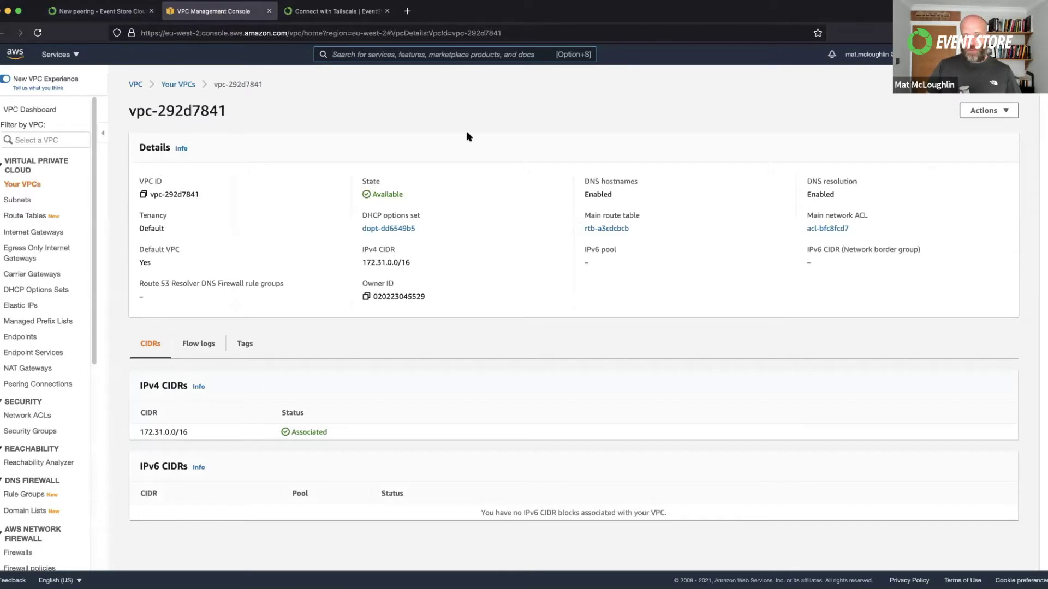
{"action": "key", "text": "alt+s"}
{"action": "left_click_drag", "start_coordinate": [412, 265], "coordinate": [361, 263]}
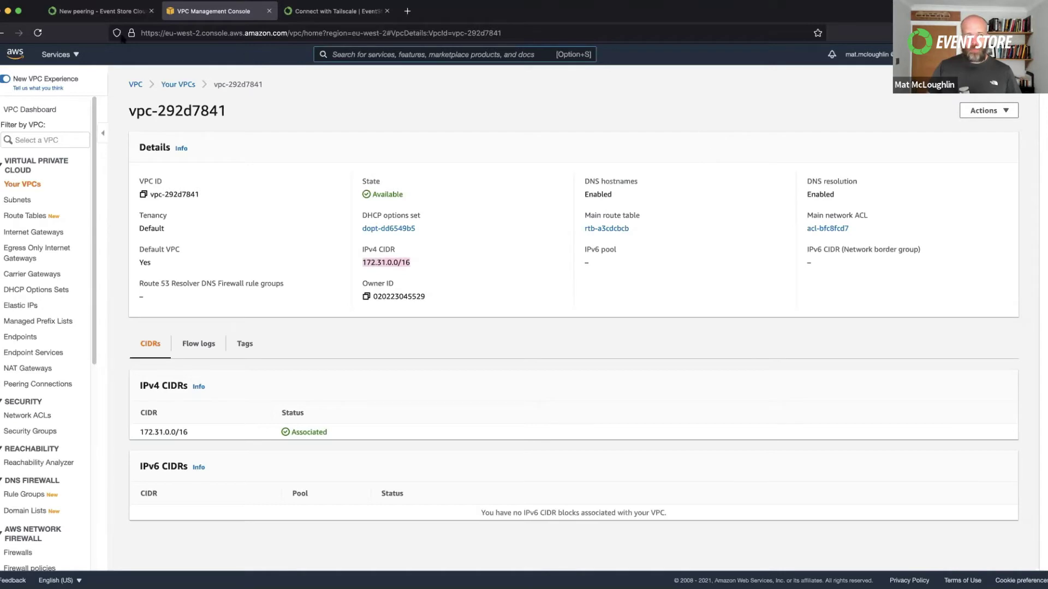
{"action": "left_click", "coordinate": [101, 11]}
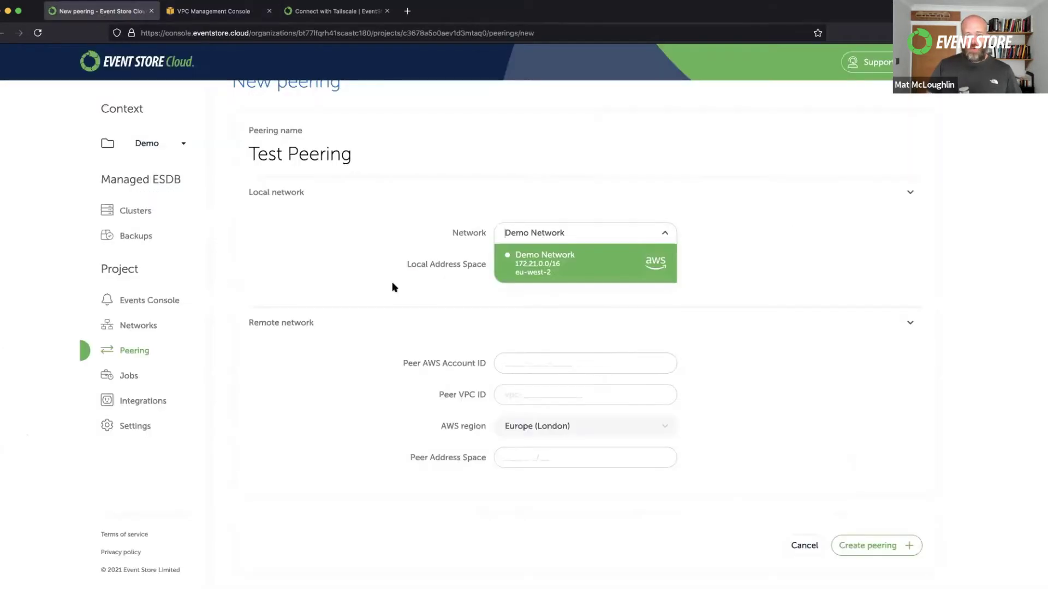
{"action": "left_click", "coordinate": [796, 547]}
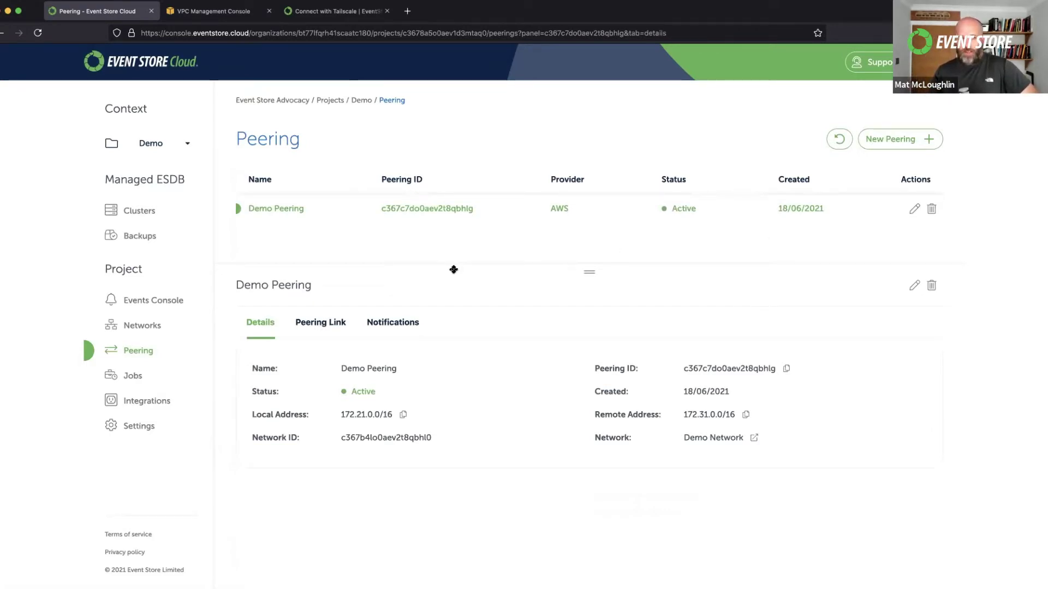
- Inspect the peering connection in the AWS VPC console, and return to the Demo project's clusters in Event Store Cloud
{"action": "left_click", "coordinate": [212, 12]}
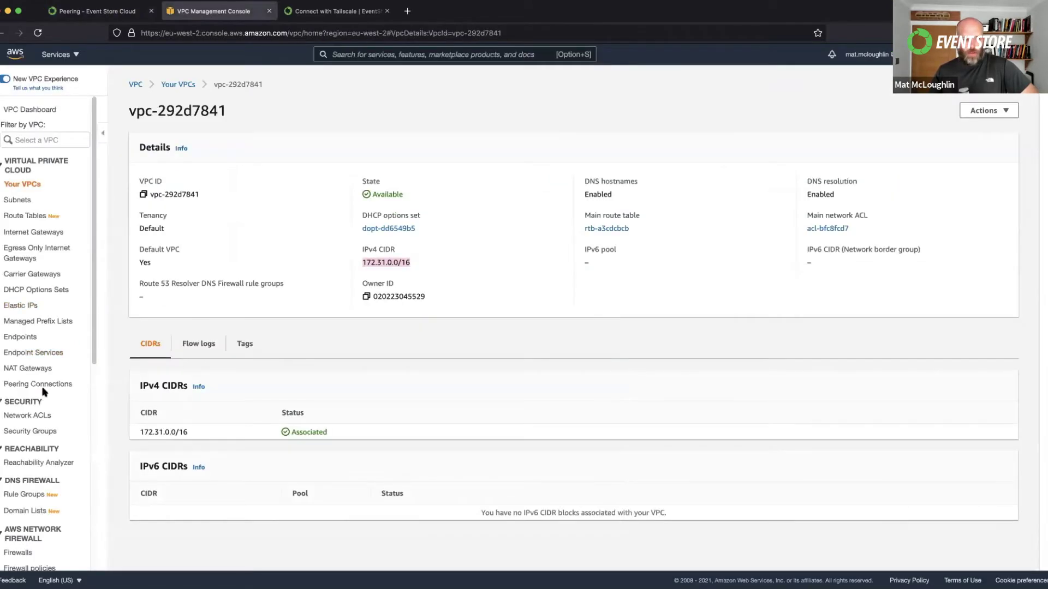
{"action": "left_click", "coordinate": [45, 386]}
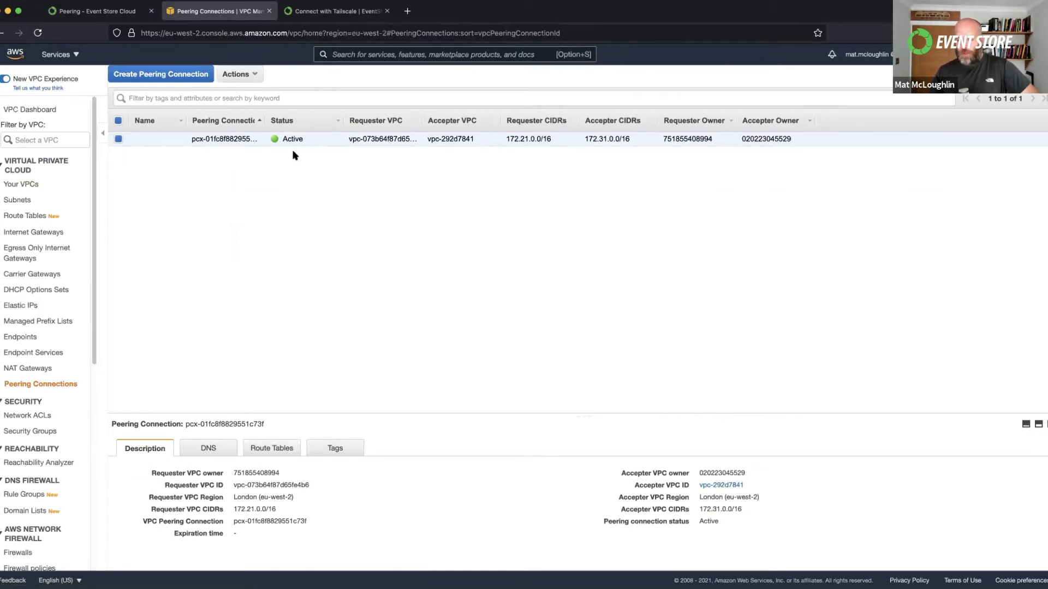
{"action": "left_click", "coordinate": [115, 13]}
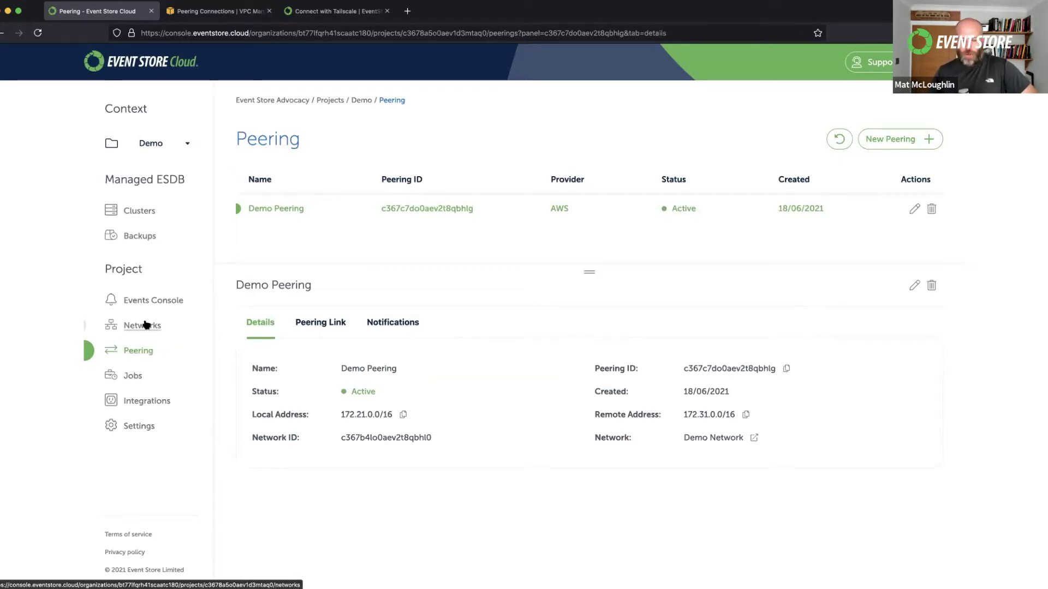
{"action": "left_click", "coordinate": [135, 211]}
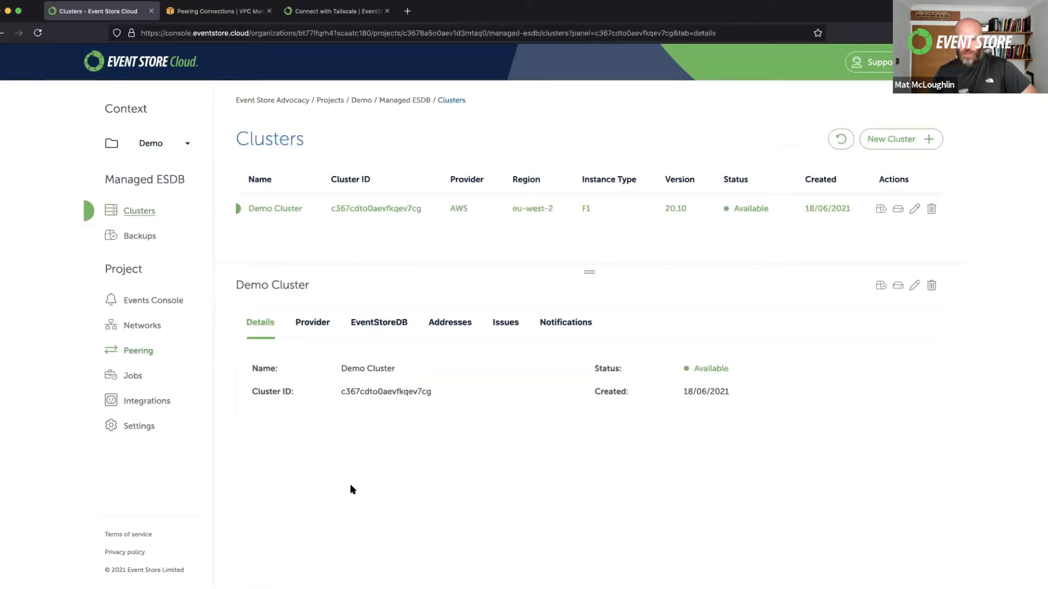
- Start a new cluster named Demo 2 with AWS as its provider
{"action": "left_click", "coordinate": [898, 143]}
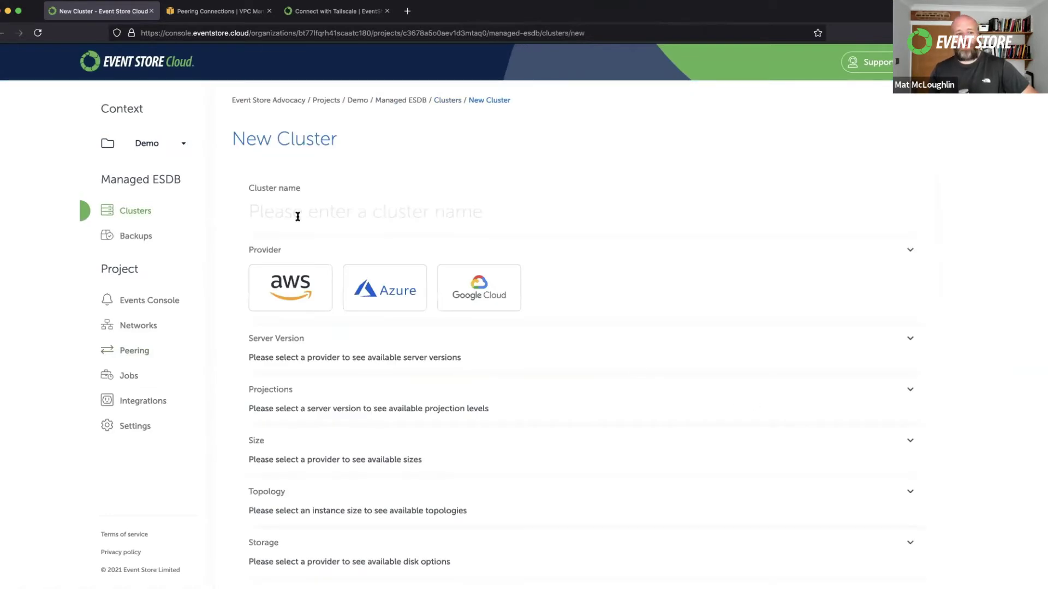
{"action": "left_click", "coordinate": [297, 214]}
{"action": "type", "text": "Demo 2"}
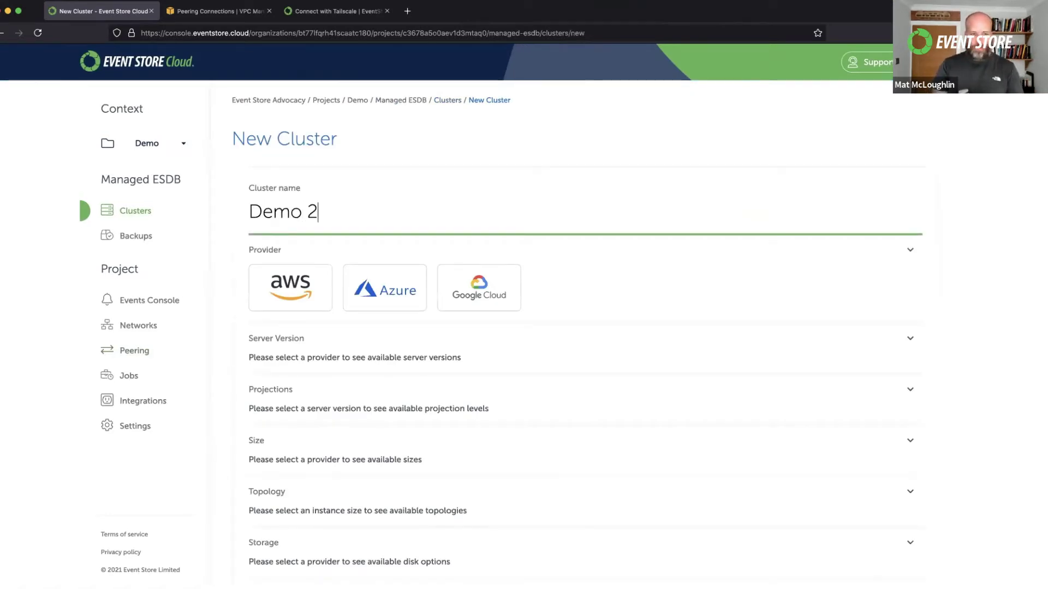
{"action": "left_click", "coordinate": [281, 293]}
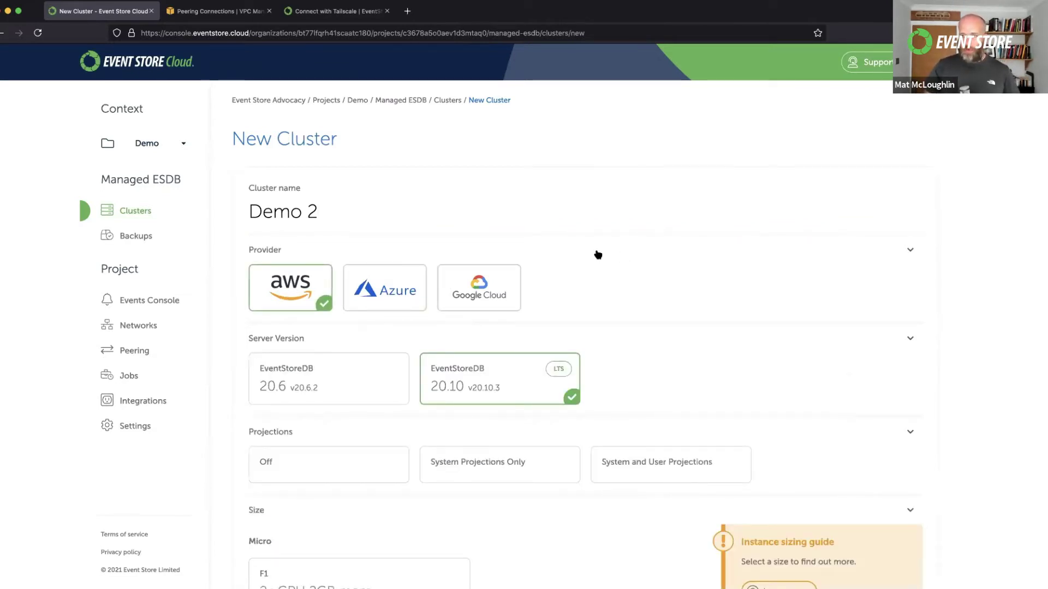
- Turn projections off for the new Demo 2 cluster
{"action": "scroll", "coordinate": [598, 252], "scroll_direction": "down", "scroll_amount": 3}
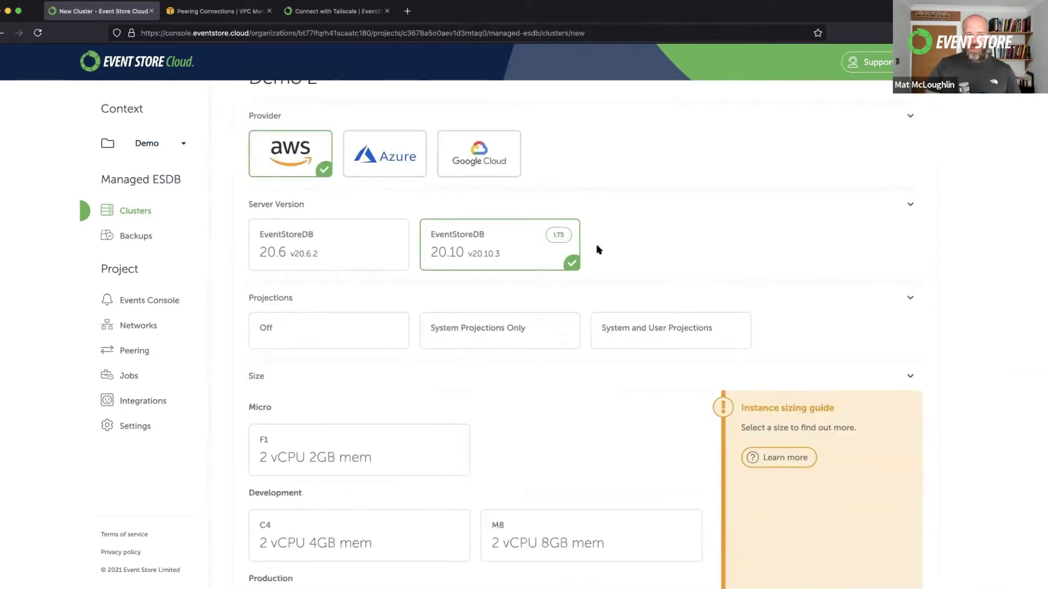
{"action": "scroll", "coordinate": [598, 250], "scroll_direction": "down", "scroll_amount": 2}
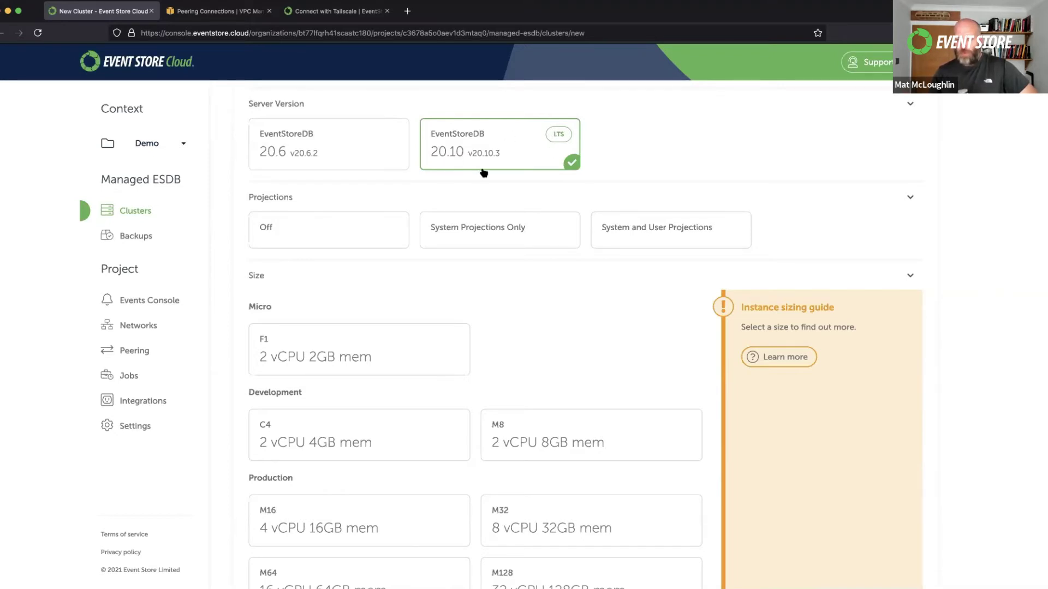
{"action": "left_click", "coordinate": [494, 226]}
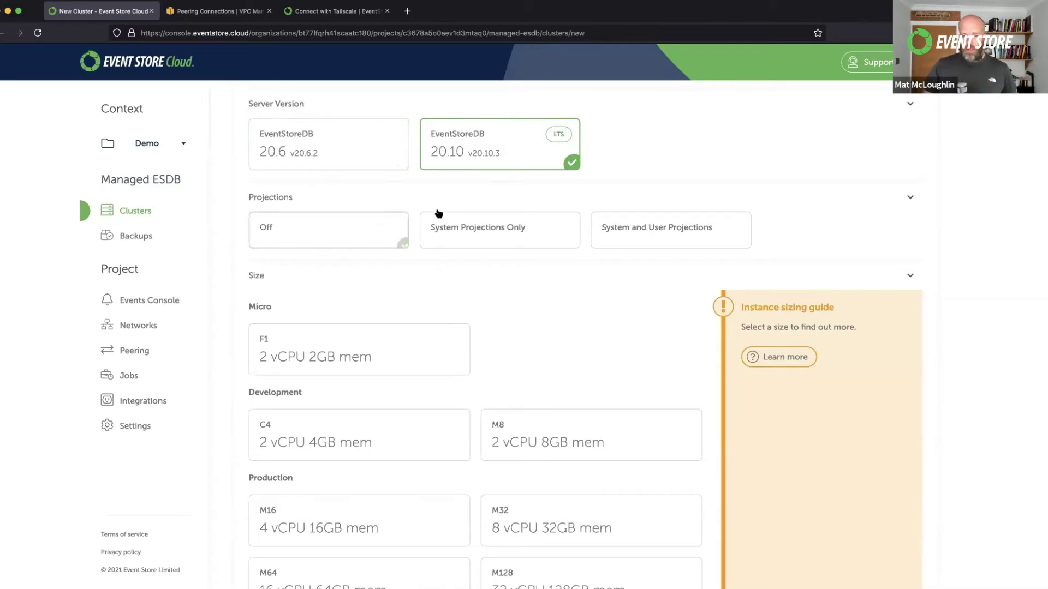
{"action": "left_click", "coordinate": [348, 234]}
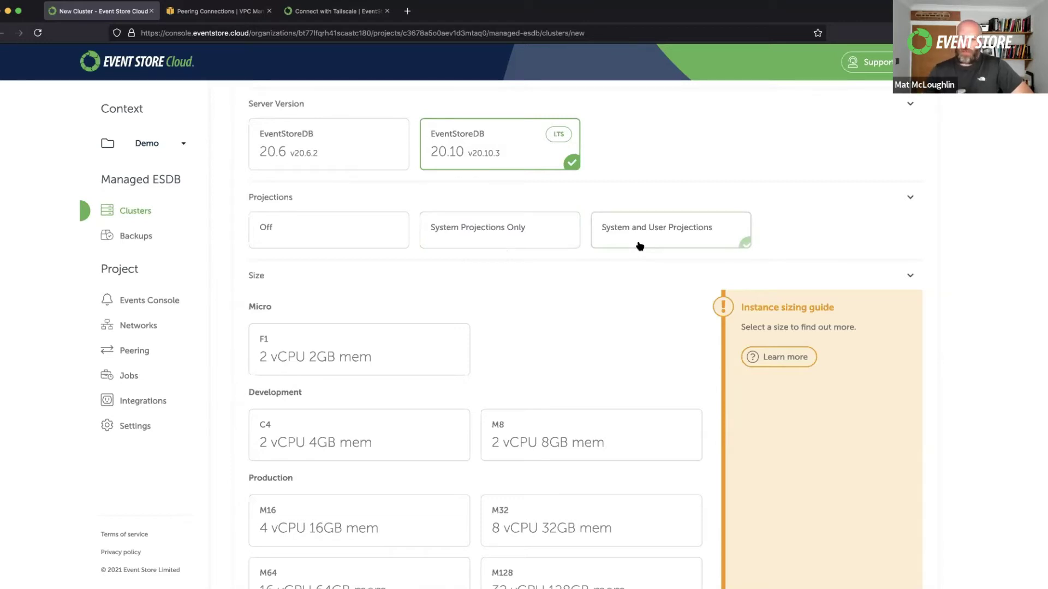
{"action": "left_click", "coordinate": [362, 233]}
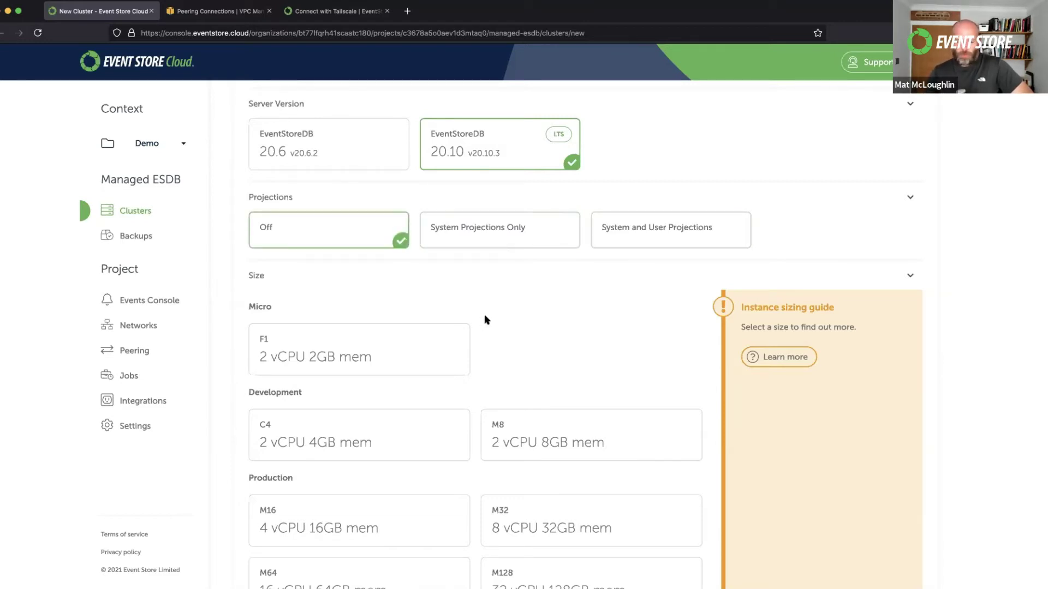
- Choose the Micro instance size F1 with 2 vCPU and 2GB of memory for the cluster
{"action": "scroll", "coordinate": [484, 316], "scroll_direction": "down", "scroll_amount": 1}
{"action": "scroll", "coordinate": [485, 319], "scroll_direction": "down", "scroll_amount": 4}
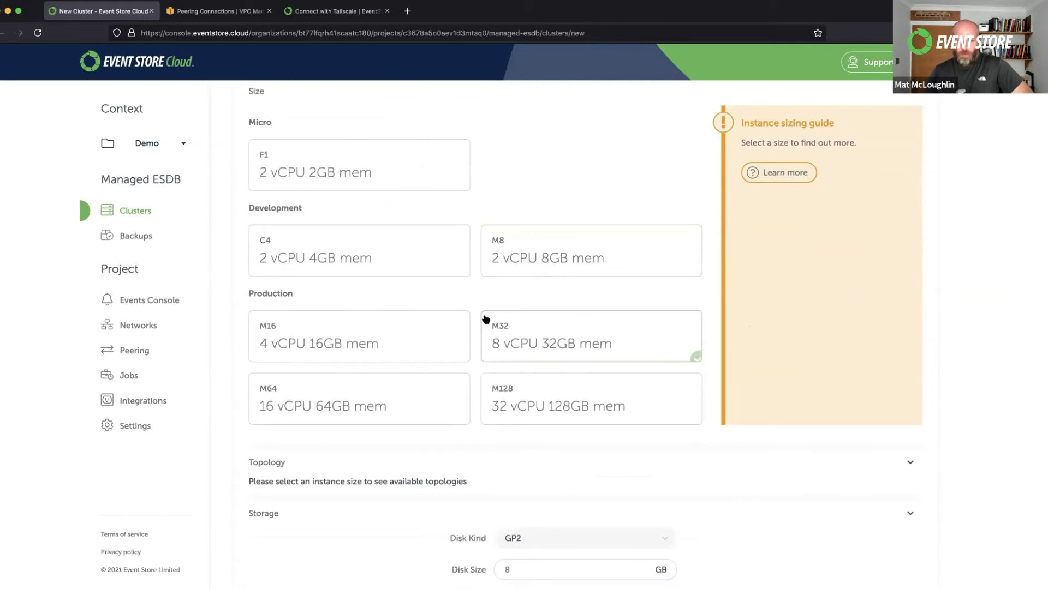
{"action": "scroll", "coordinate": [485, 319], "scroll_direction": "up", "scroll_amount": 1}
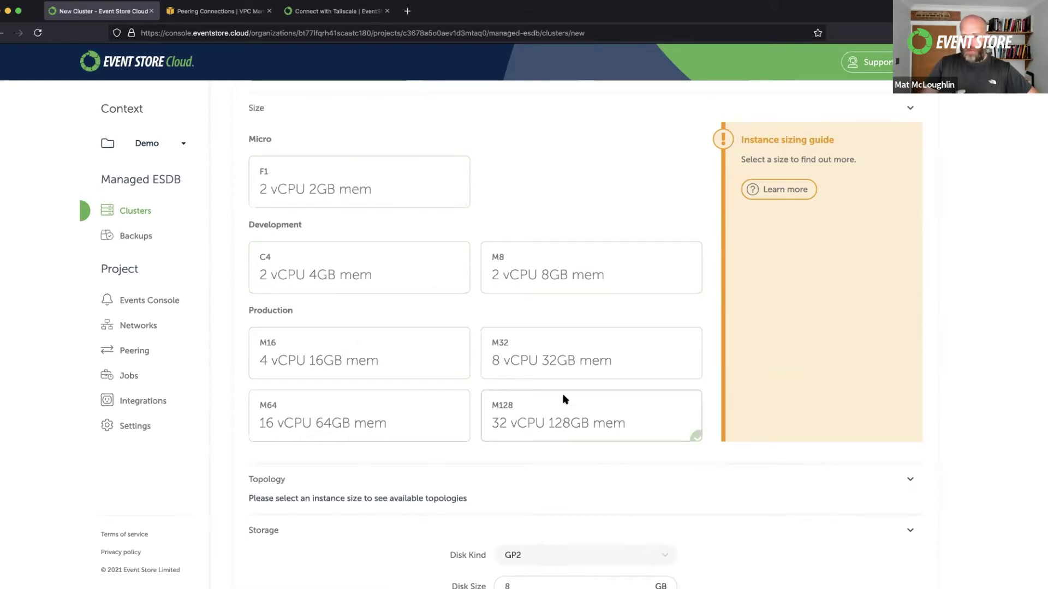
{"action": "left_click", "coordinate": [357, 198]}
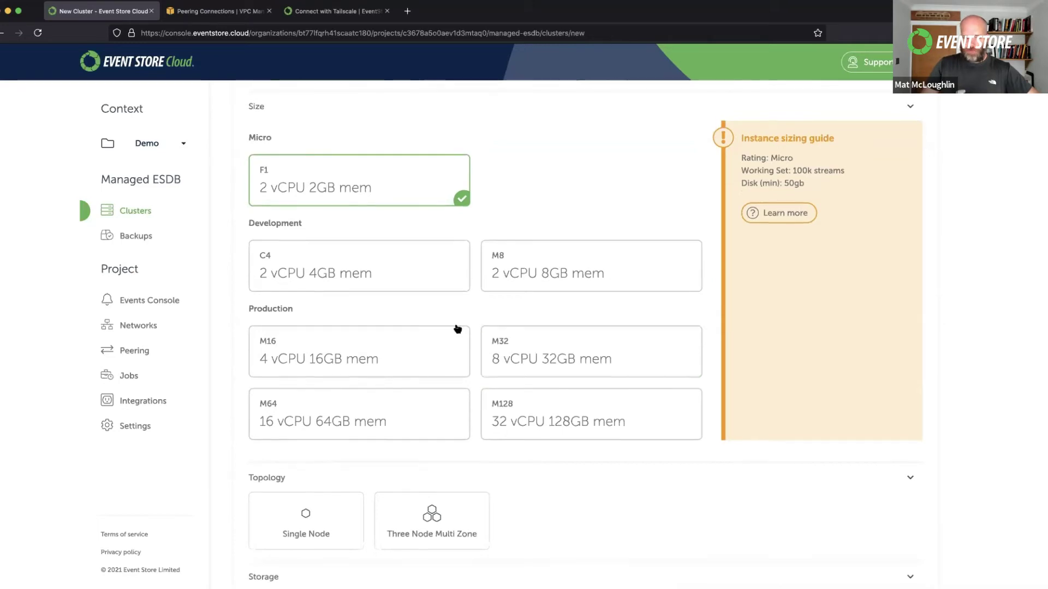
- Compare the Single Node and Three Node Multi Zone topologies, and select Three Node Multi Zone for the cluster
{"action": "scroll", "coordinate": [457, 327], "scroll_direction": "down", "scroll_amount": 3}
{"action": "scroll", "coordinate": [457, 327], "scroll_direction": "down", "scroll_amount": 1}
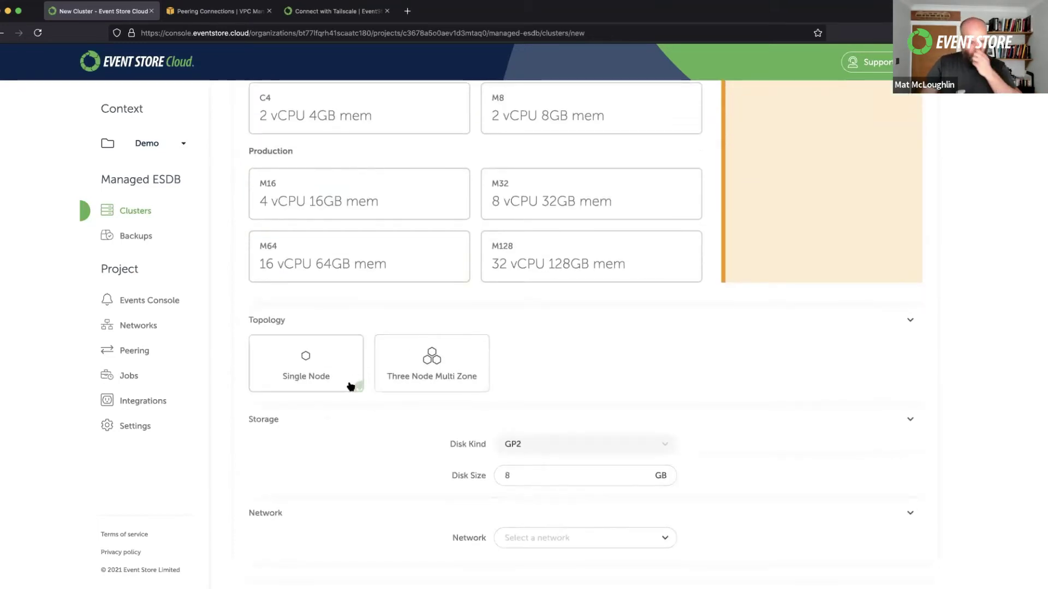
{"action": "left_click", "coordinate": [393, 369]}
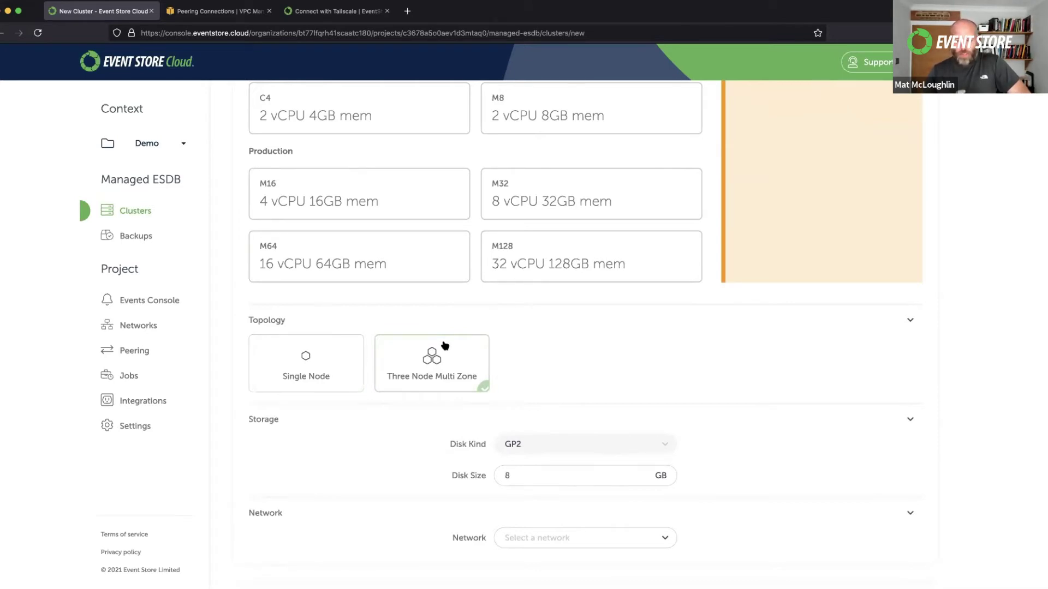
{"action": "left_click", "coordinate": [304, 374]}
{"action": "left_click", "coordinate": [433, 375]}
{"action": "left_click", "coordinate": [335, 375]}
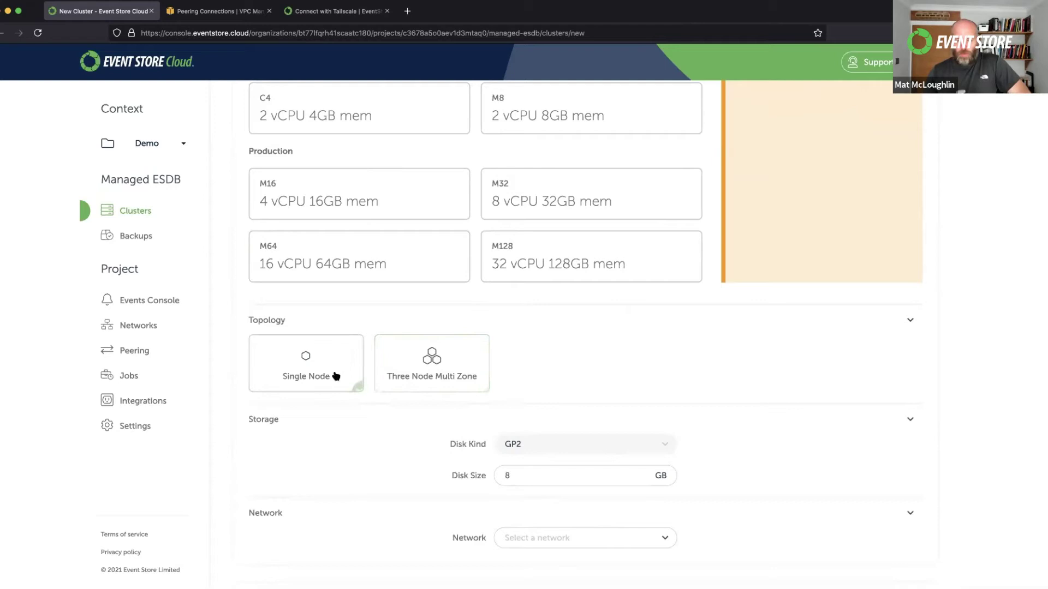
{"action": "left_click", "coordinate": [437, 371]}
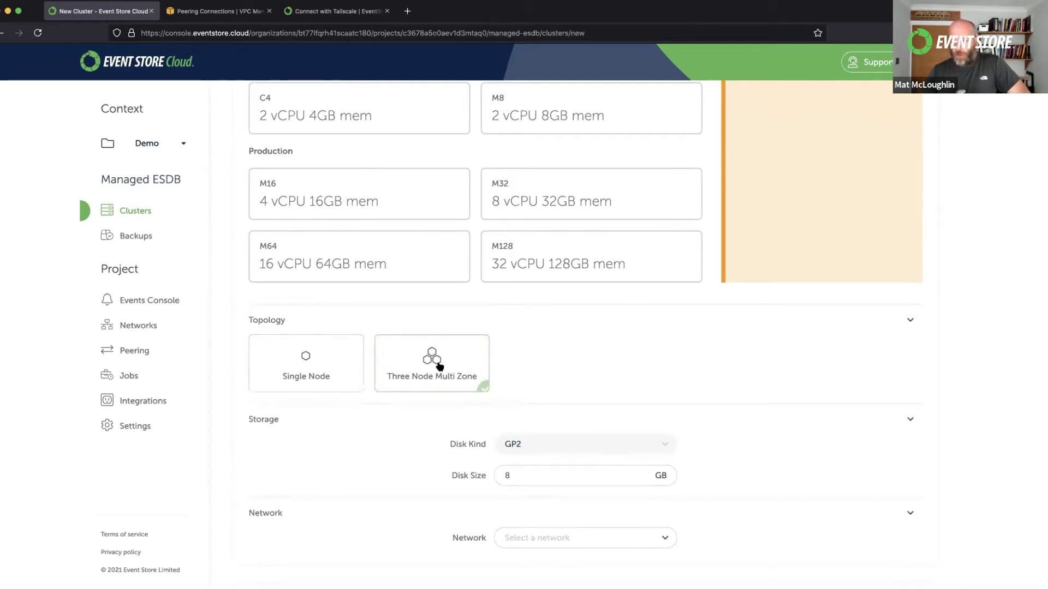
{"action": "left_click", "coordinate": [311, 366]}
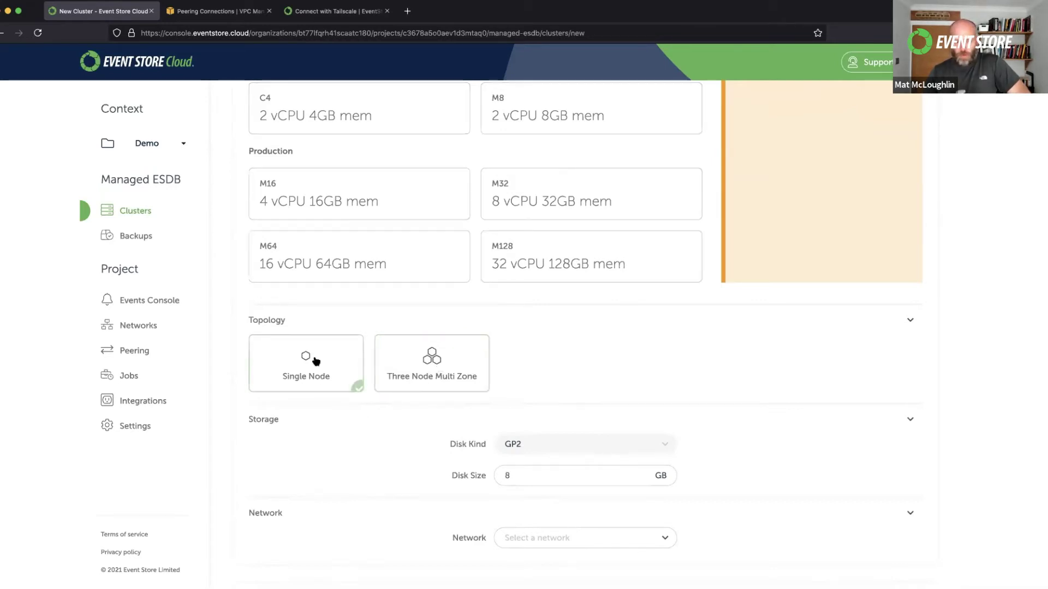
{"action": "left_click", "coordinate": [447, 372]}
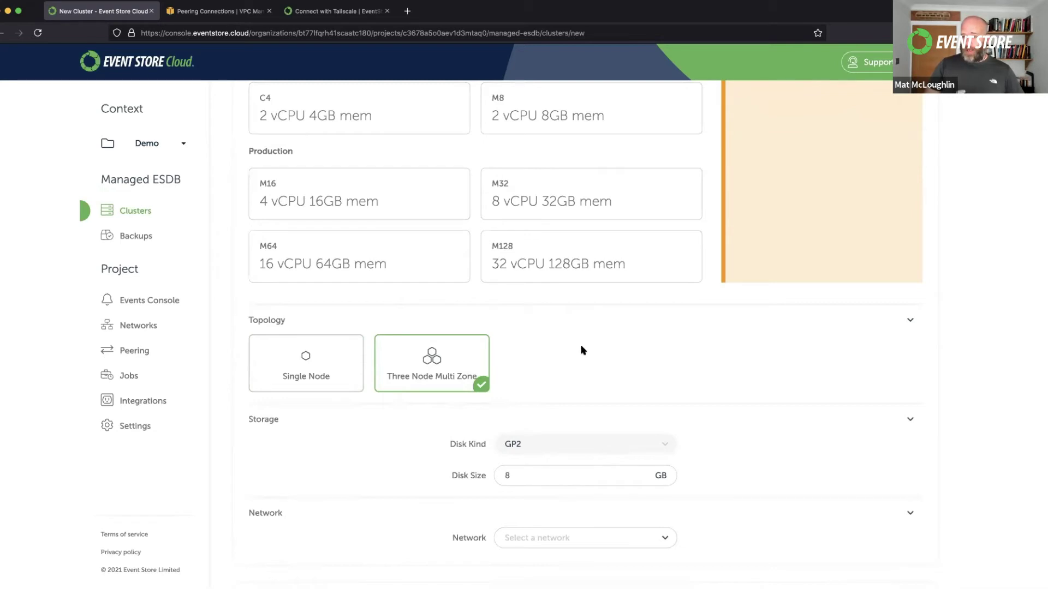
- Assign Demo Network to the Demo 2 cluster and create it, keeping the 8 GB GP2 disk
{"action": "scroll", "coordinate": [582, 349], "scroll_direction": "down", "scroll_amount": 2}
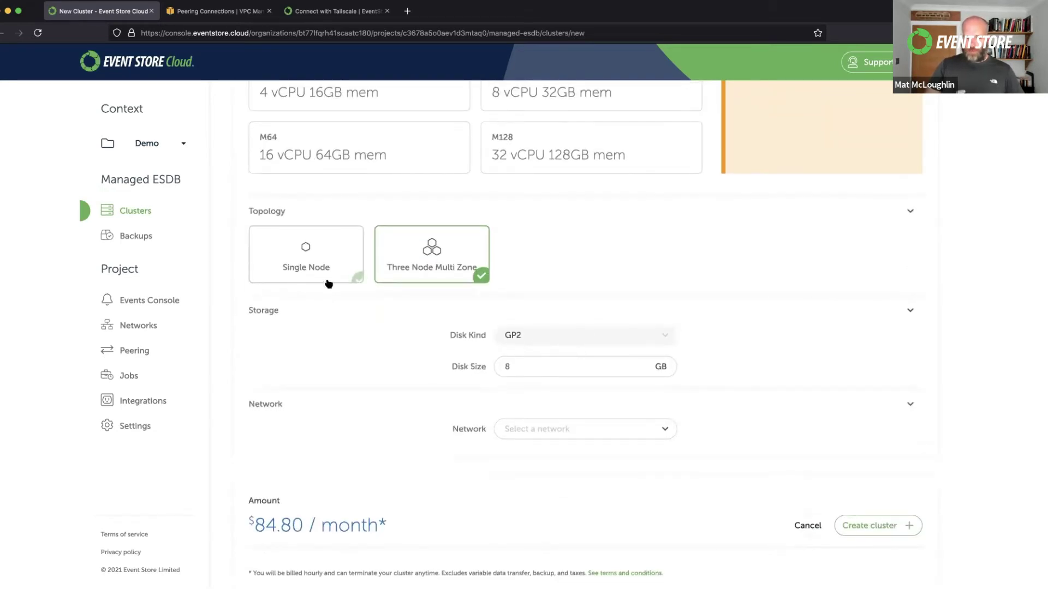
{"action": "left_click_drag", "start_coordinate": [539, 366], "coordinate": [470, 363]}
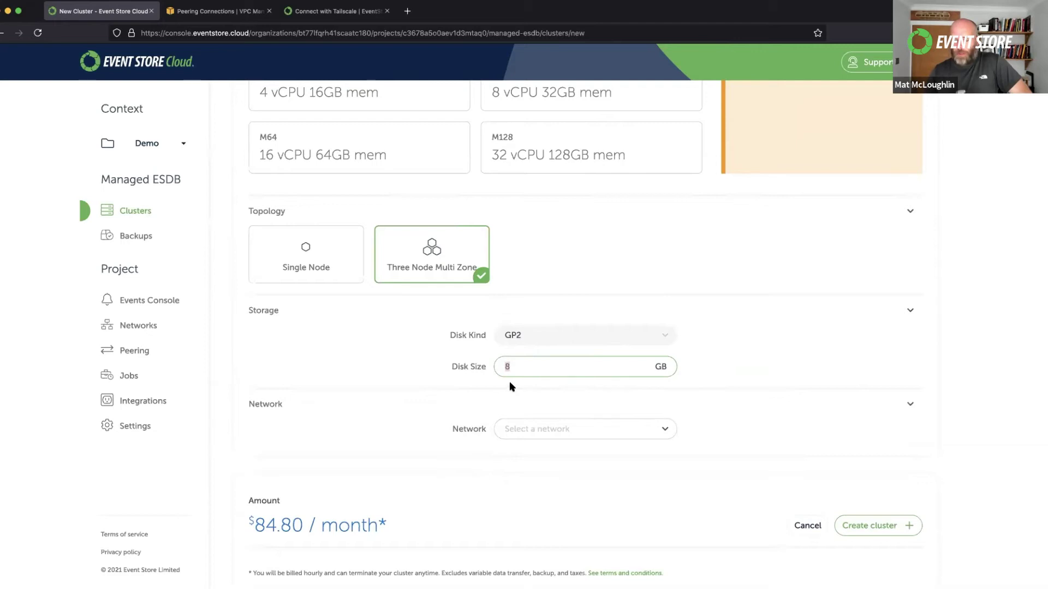
{"action": "scroll", "coordinate": [510, 388], "scroll_direction": "up", "scroll_amount": 5}
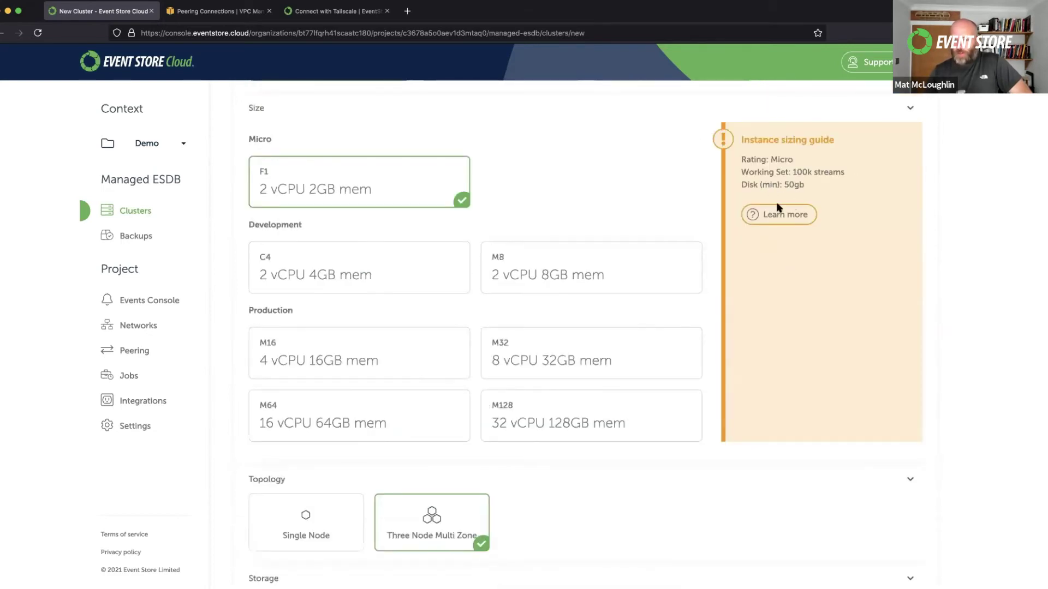
{"action": "left_click", "coordinate": [546, 366]}
{"action": "scroll", "coordinate": [544, 368], "scroll_direction": "down", "scroll_amount": 2}
{"action": "scroll", "coordinate": [544, 368], "scroll_direction": "down", "scroll_amount": 4}
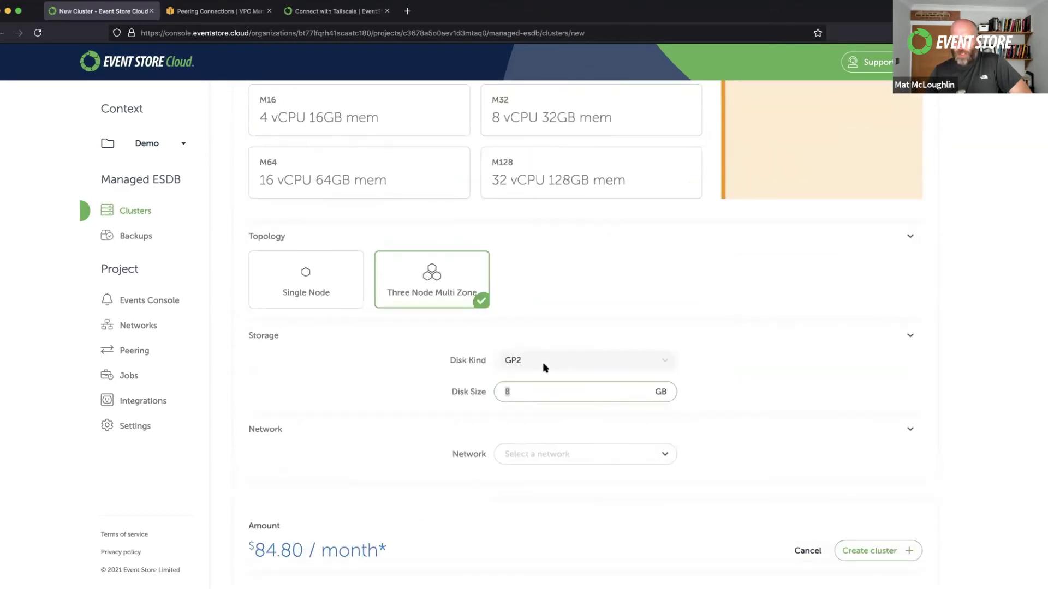
{"action": "left_click", "coordinate": [532, 409]}
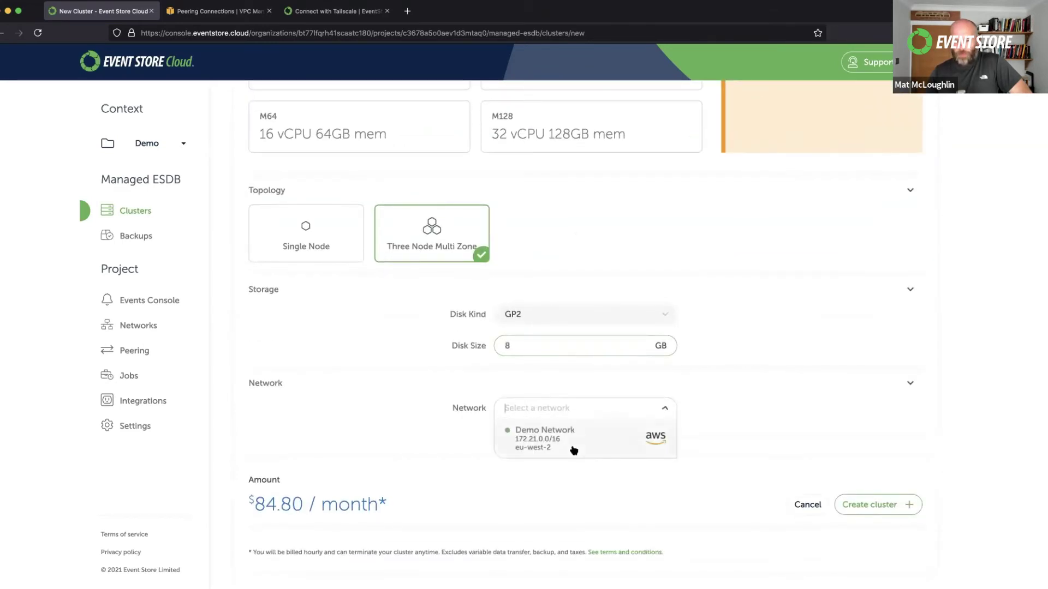
{"action": "left_click", "coordinate": [535, 434]}
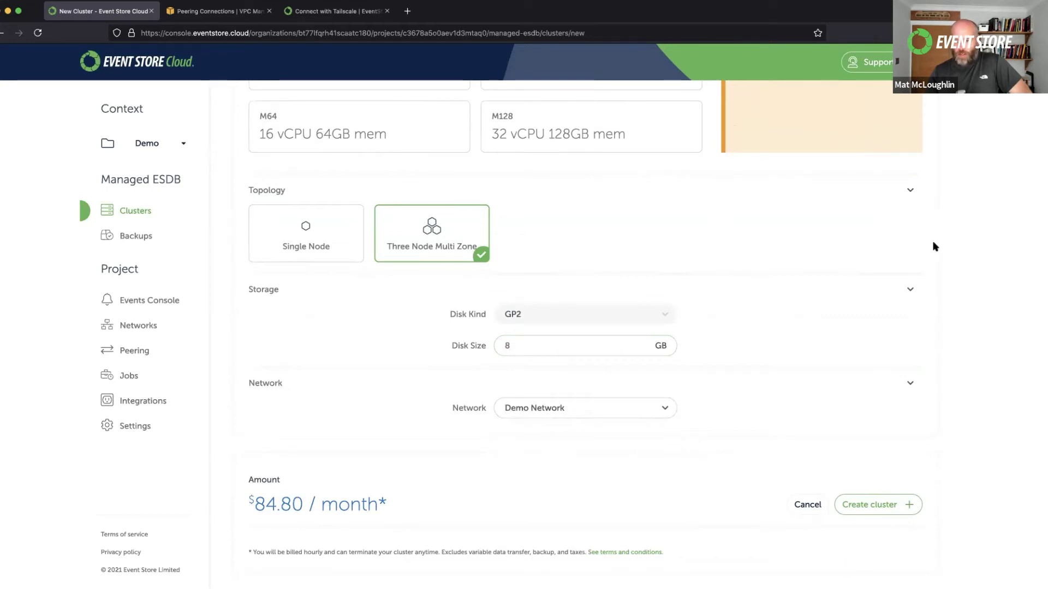
{"action": "left_click", "coordinate": [847, 512]}
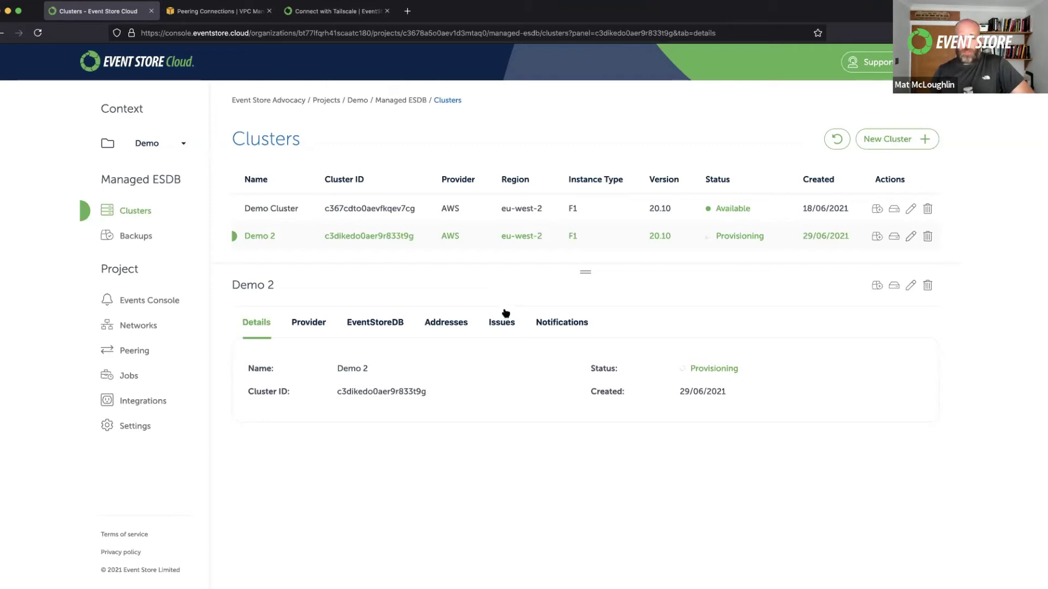
- Read the Connect with Tailscale guide in the Event Store documentation, including the section on provisioning the cloud VM
{"action": "left_click", "coordinate": [322, 11]}
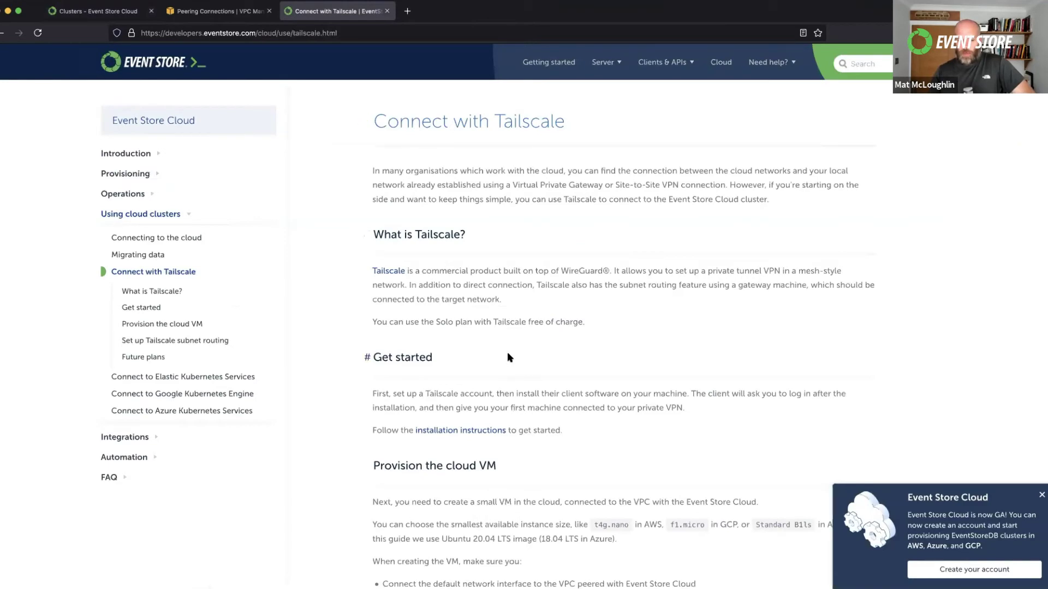
{"action": "scroll", "coordinate": [508, 357], "scroll_direction": "down", "scroll_amount": 5}
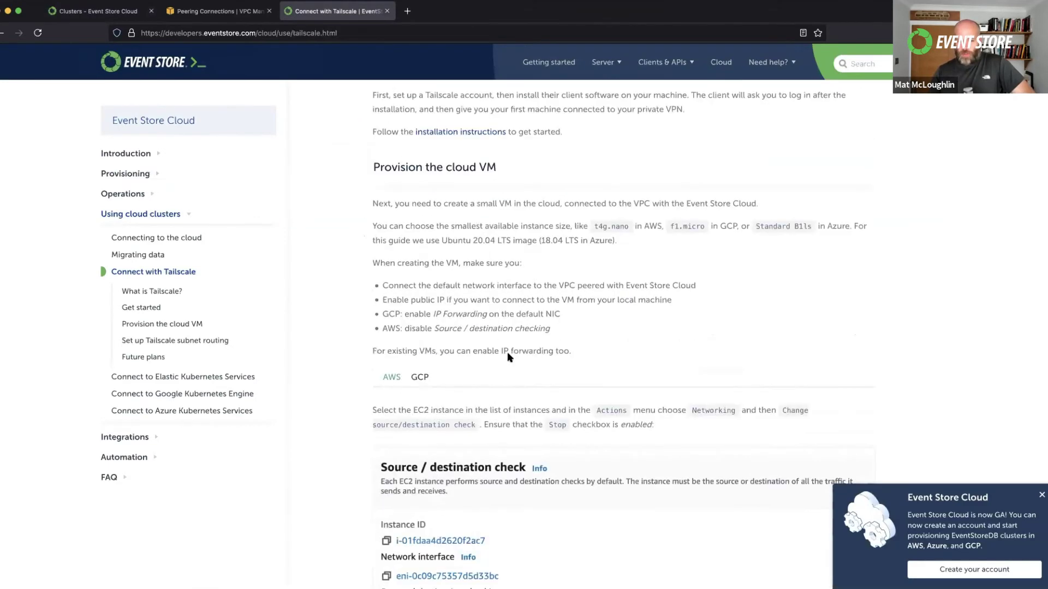
{"action": "scroll", "coordinate": [507, 358], "scroll_direction": "down", "scroll_amount": 3}
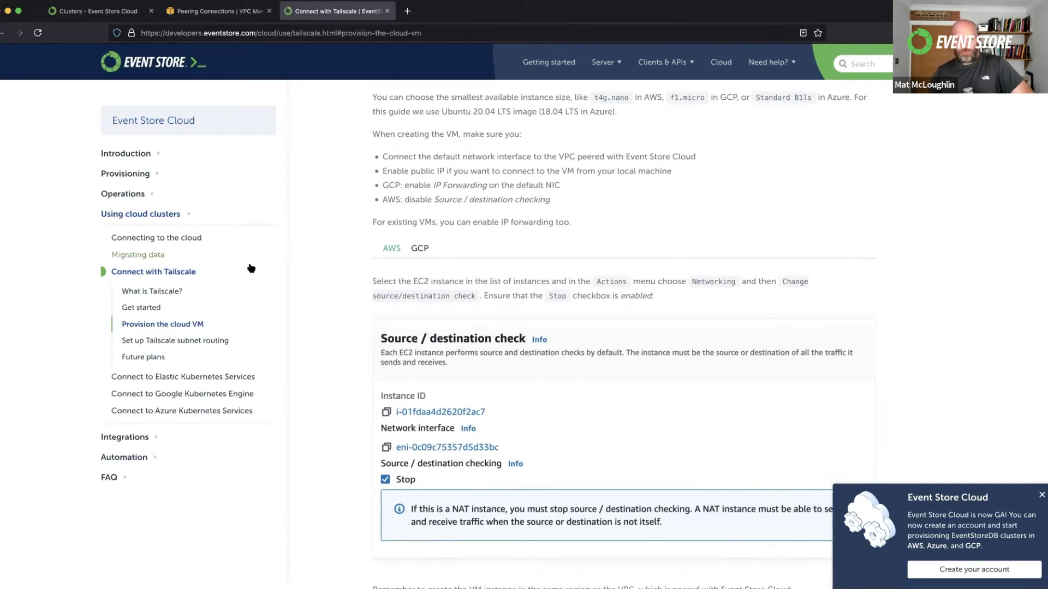
- Back in Event Store Cloud, create a Demo Cluster backup schedule described as "every day", running daily at 00:00 and keeping 10 backups
{"action": "left_click", "coordinate": [109, 11]}
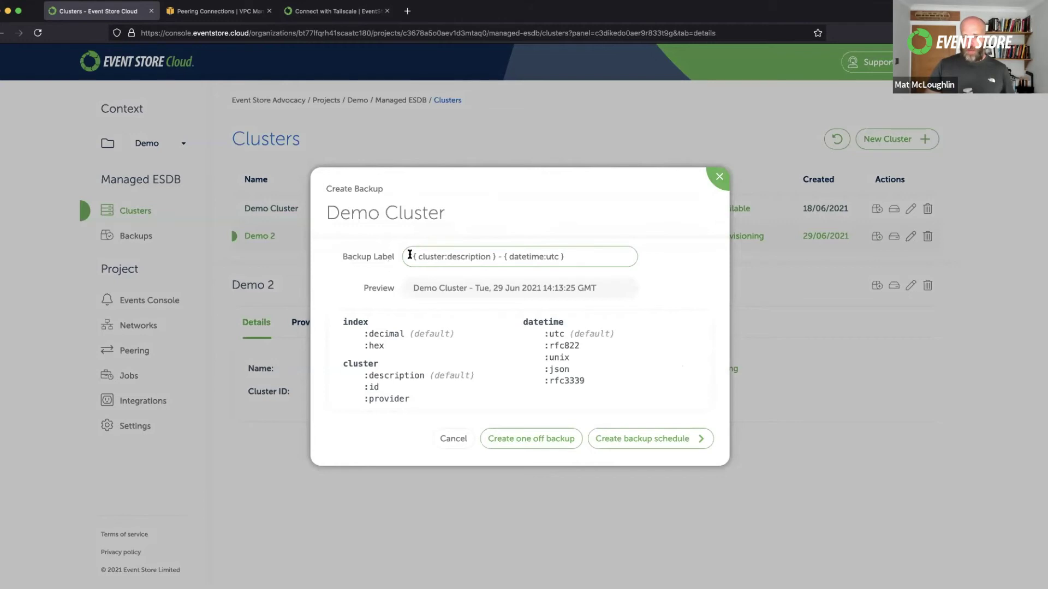
{"action": "left_click_drag", "start_coordinate": [410, 255], "coordinate": [492, 256]}
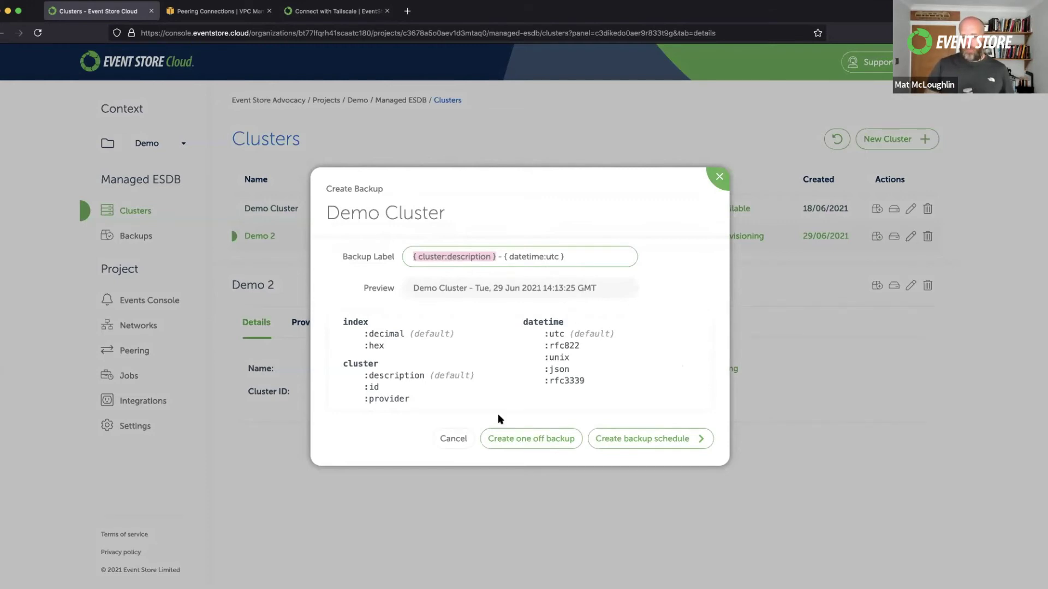
{"action": "left_click", "coordinate": [573, 440]}
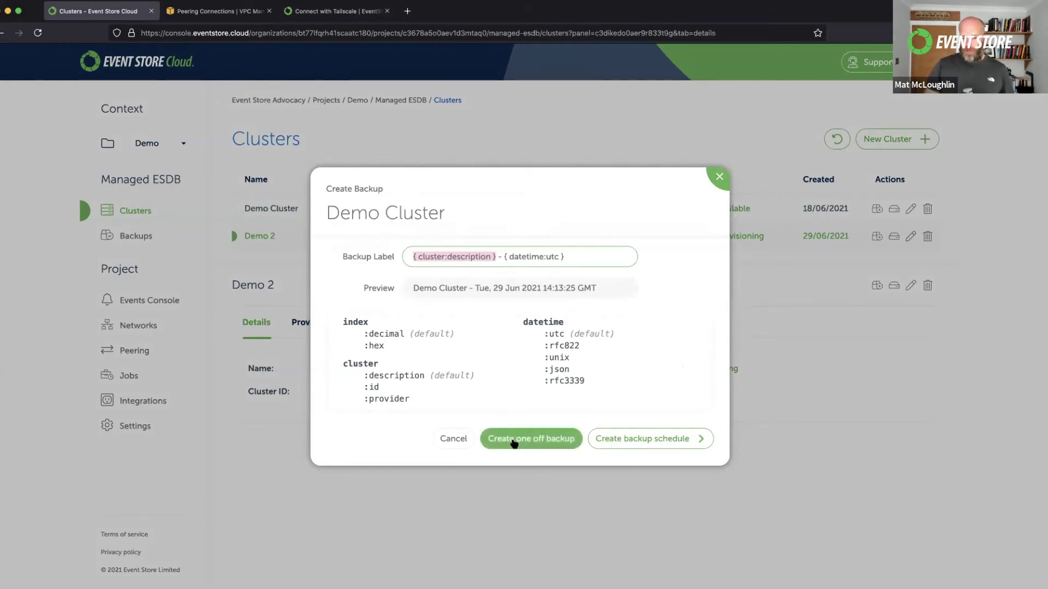
{"action": "left_click", "coordinate": [649, 439]}
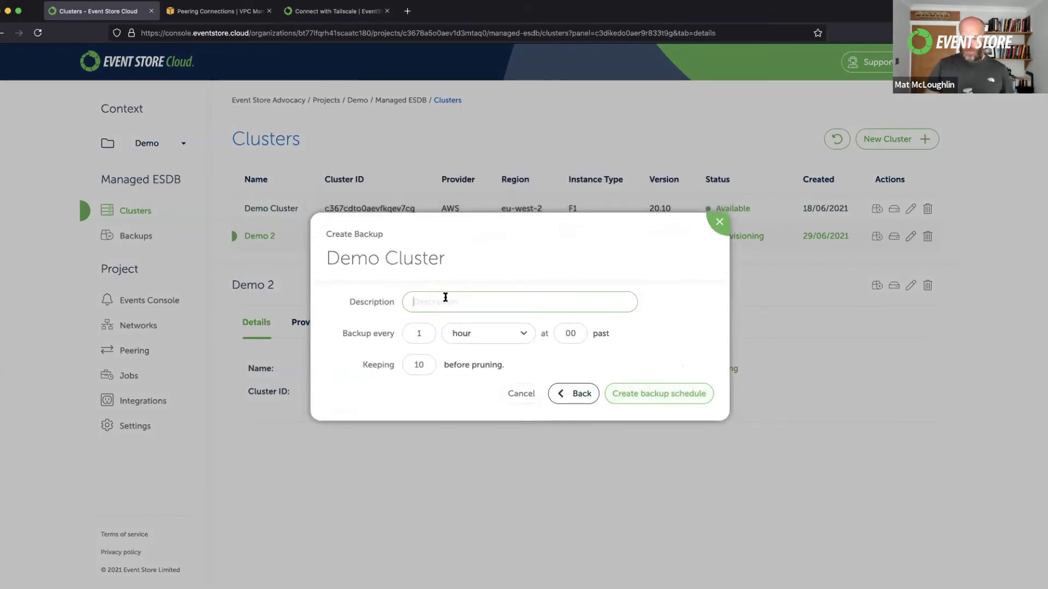
{"action": "type", "text": "every day"}
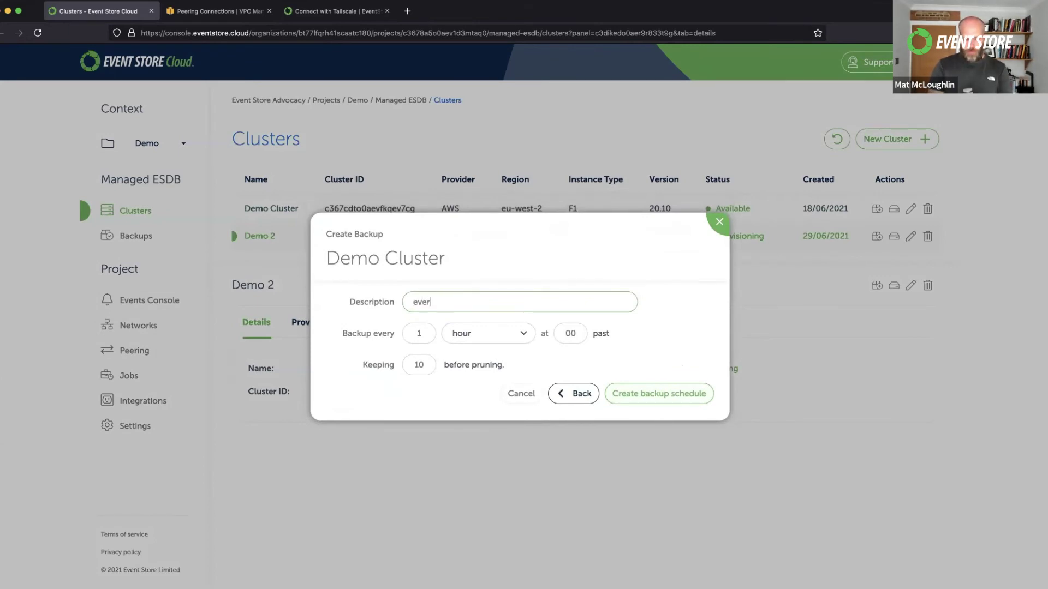
{"action": "left_click", "coordinate": [513, 334]}
{"action": "left_click", "coordinate": [493, 382]}
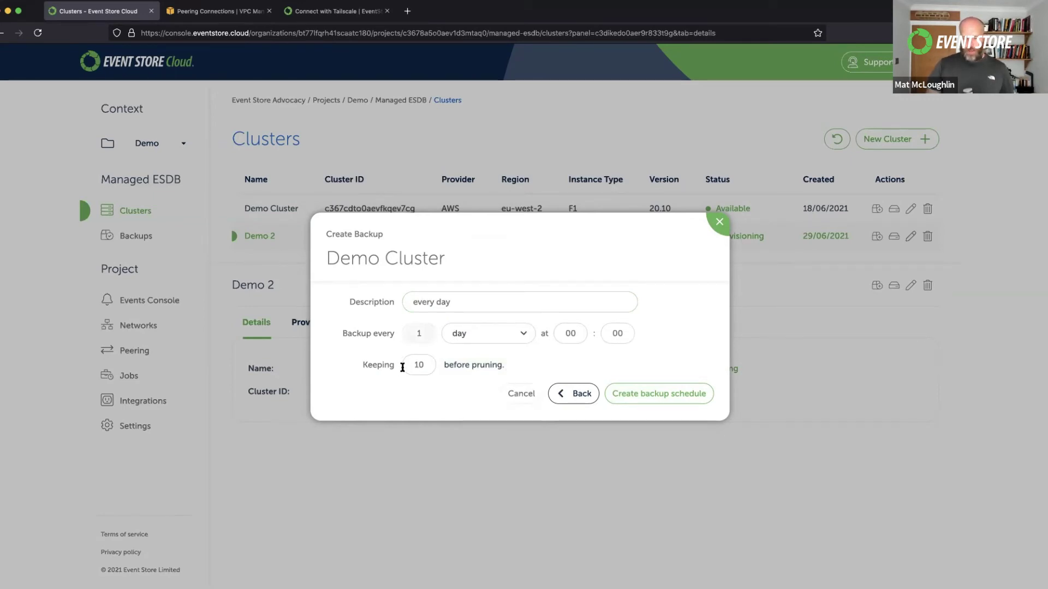
{"action": "left_click", "coordinate": [659, 394]}
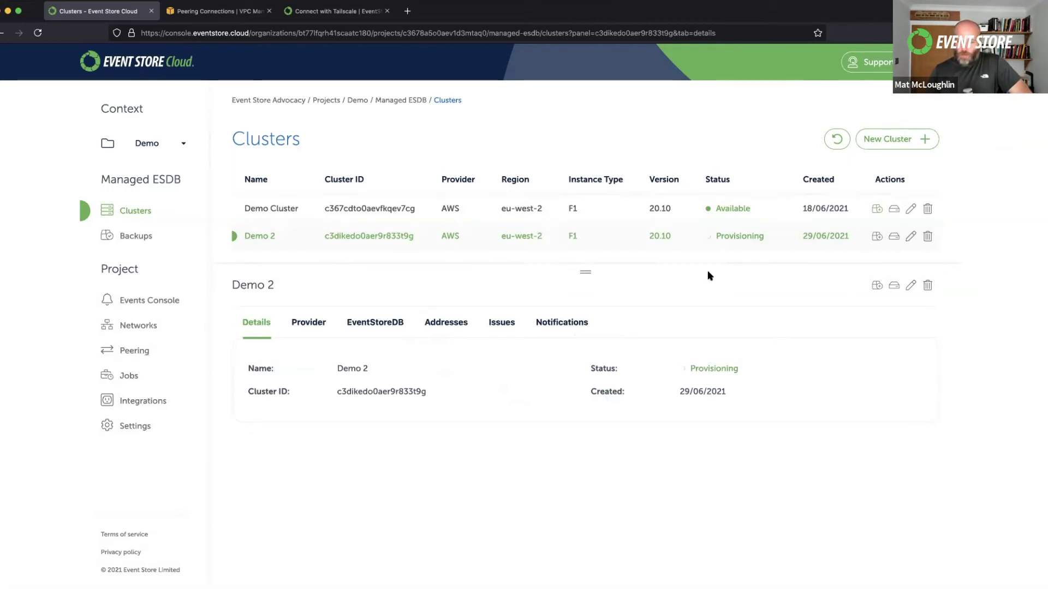
- Open the disk expansion form for Demo Cluster to view its disk kind and size options
{"action": "left_click", "coordinate": [894, 209]}
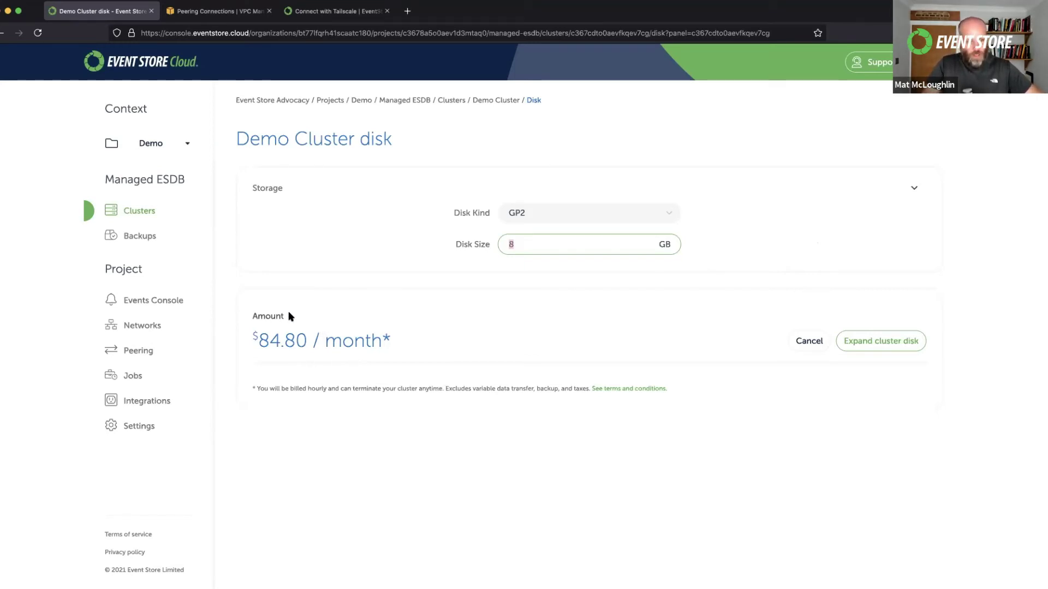
- Try restoring the Demo Cluster backup as "Demo Cluster 2", review the restore options, and cancel without creating the cluster
{"action": "left_click", "coordinate": [146, 240]}
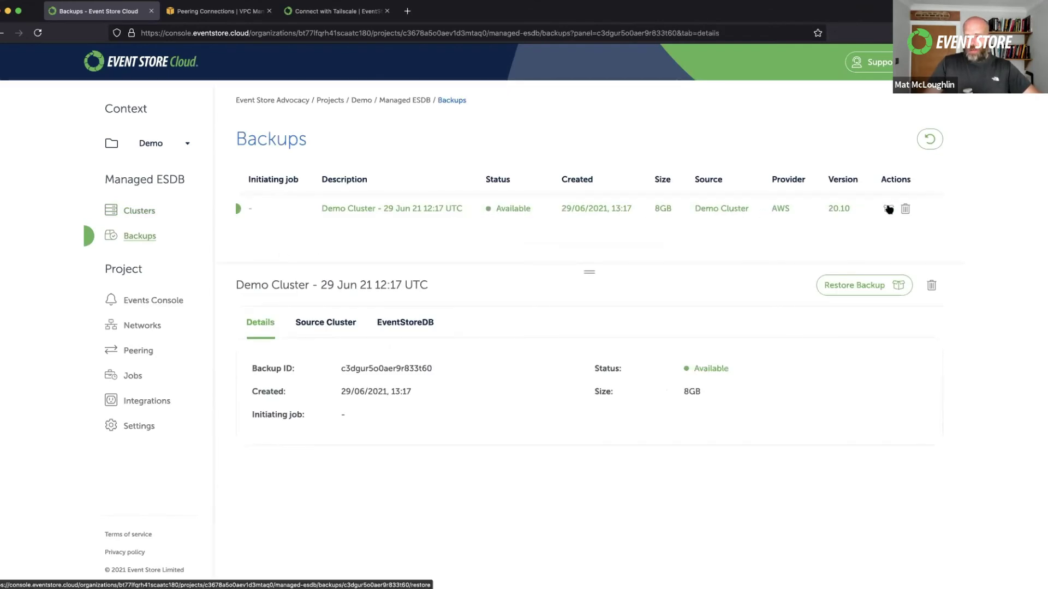
{"action": "left_click", "coordinate": [889, 208]}
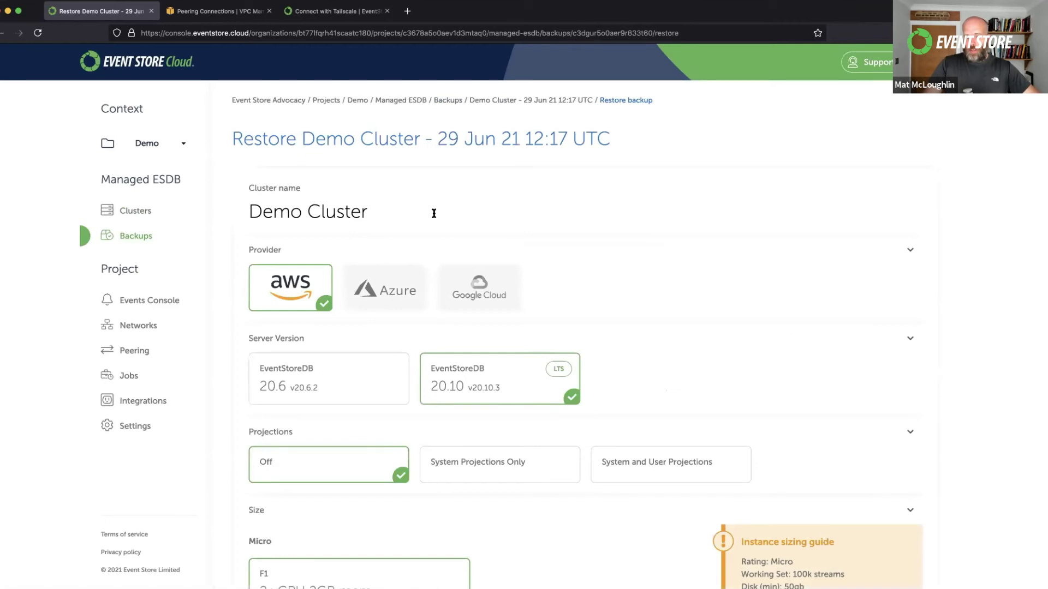
{"action": "left_click", "coordinate": [395, 218]}
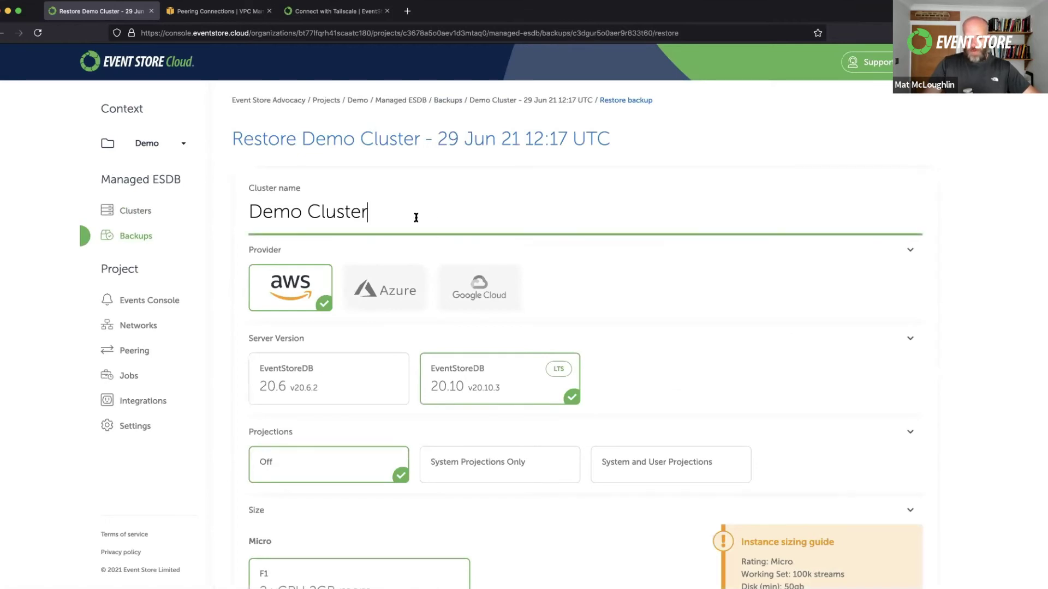
{"action": "type", "text": "2"}
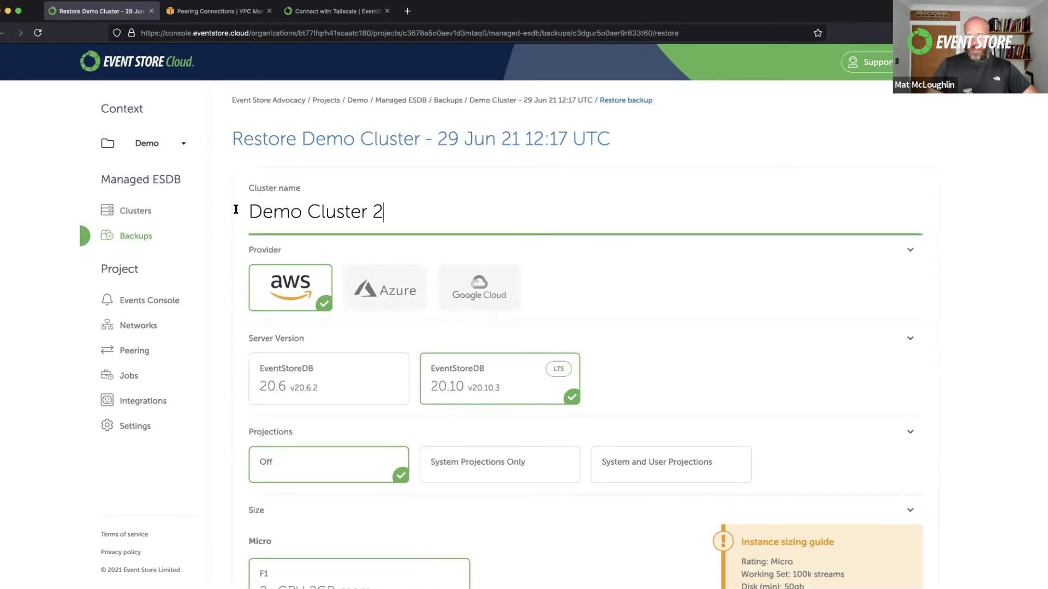
{"action": "scroll", "coordinate": [358, 312], "scroll_direction": "down", "scroll_amount": 2}
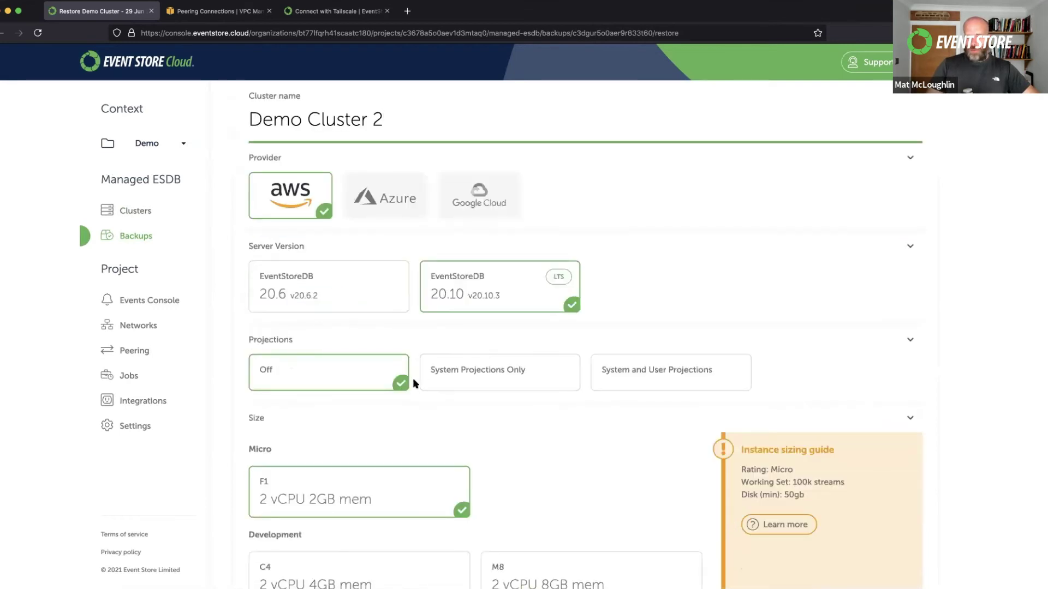
{"action": "scroll", "coordinate": [418, 370], "scroll_direction": "down", "scroll_amount": 10}
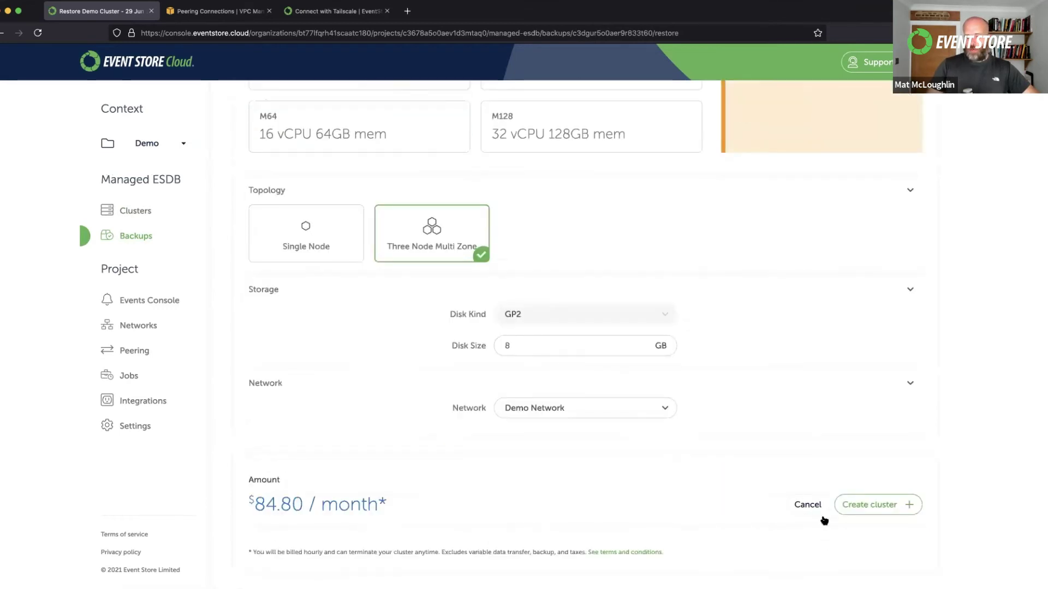
{"action": "left_click", "coordinate": [808, 505]}
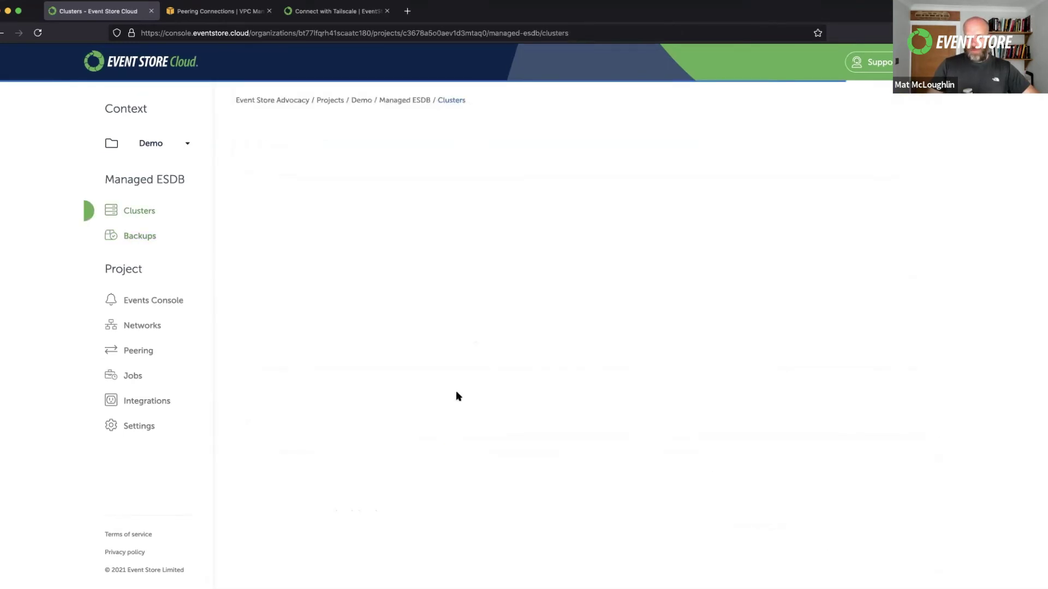
- Check the Demo project's issues in the Events Console and go back to the clusters page
{"action": "left_click", "coordinate": [158, 302]}
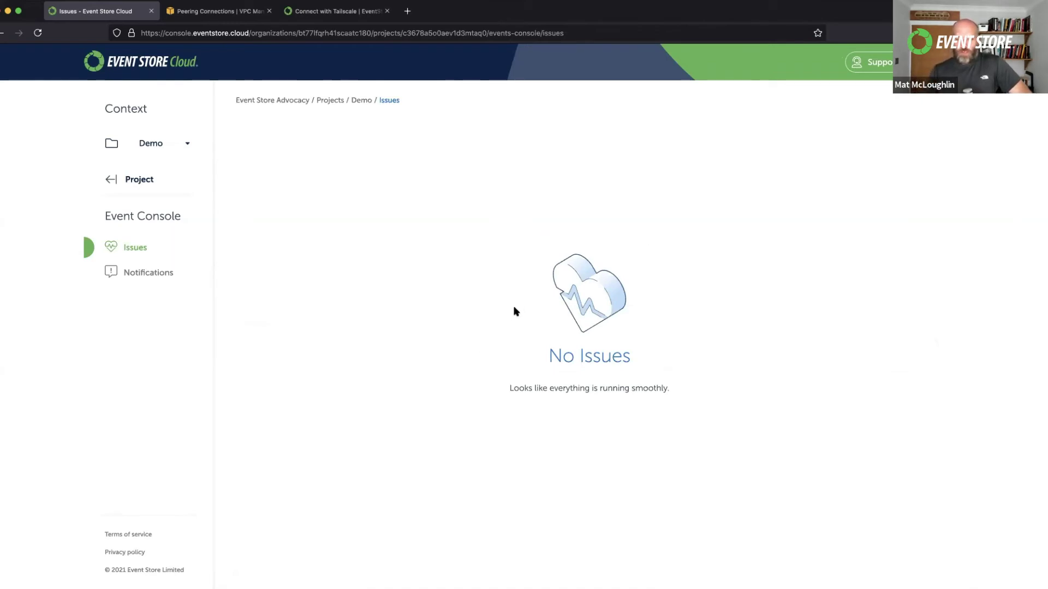
{"action": "left_click", "coordinate": [4, 33]}
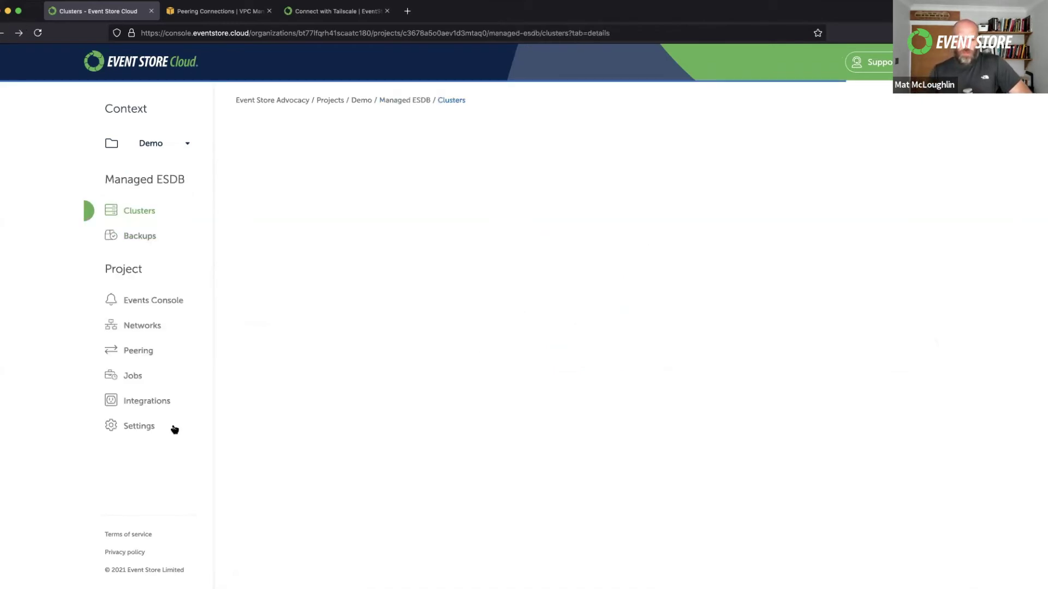
- Start a new integration with Issues as source, compare the Slack and Opsgenie sink configurations, and leave for the project settings
{"action": "left_click", "coordinate": [145, 404]}
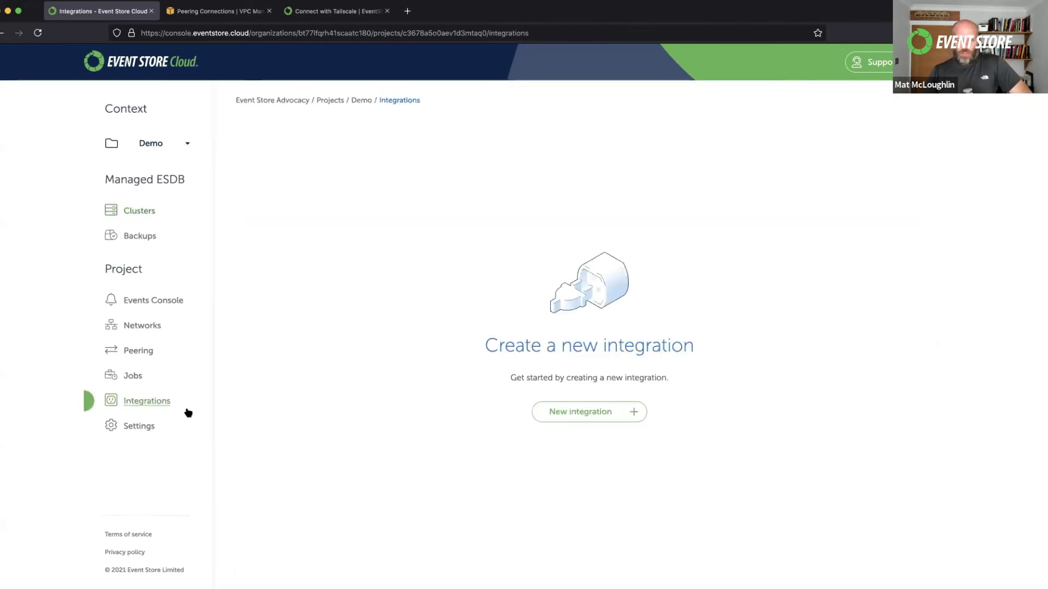
{"action": "left_click", "coordinate": [600, 423]}
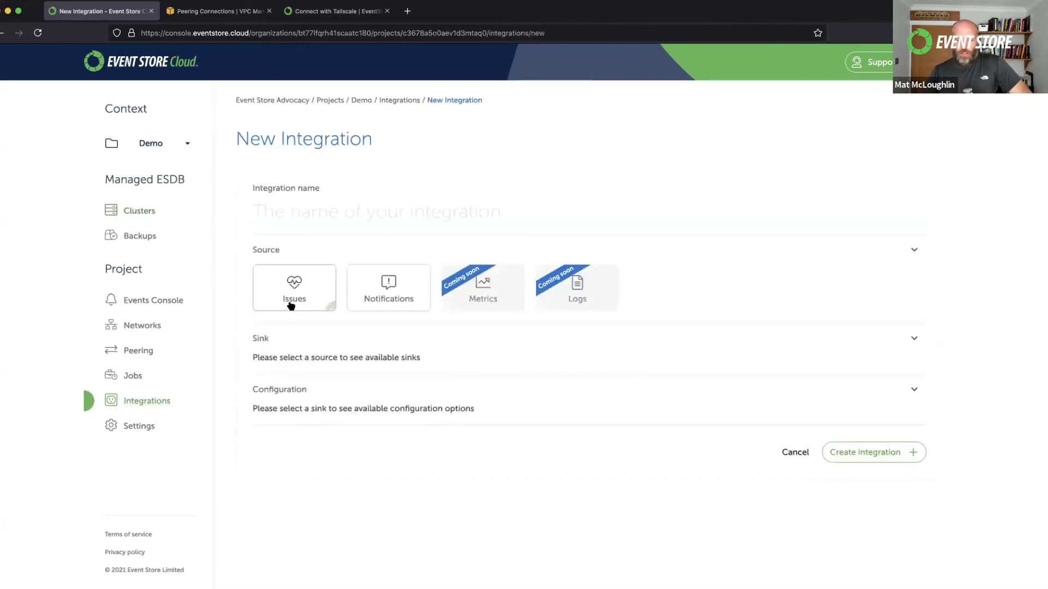
{"action": "left_click", "coordinate": [290, 302]}
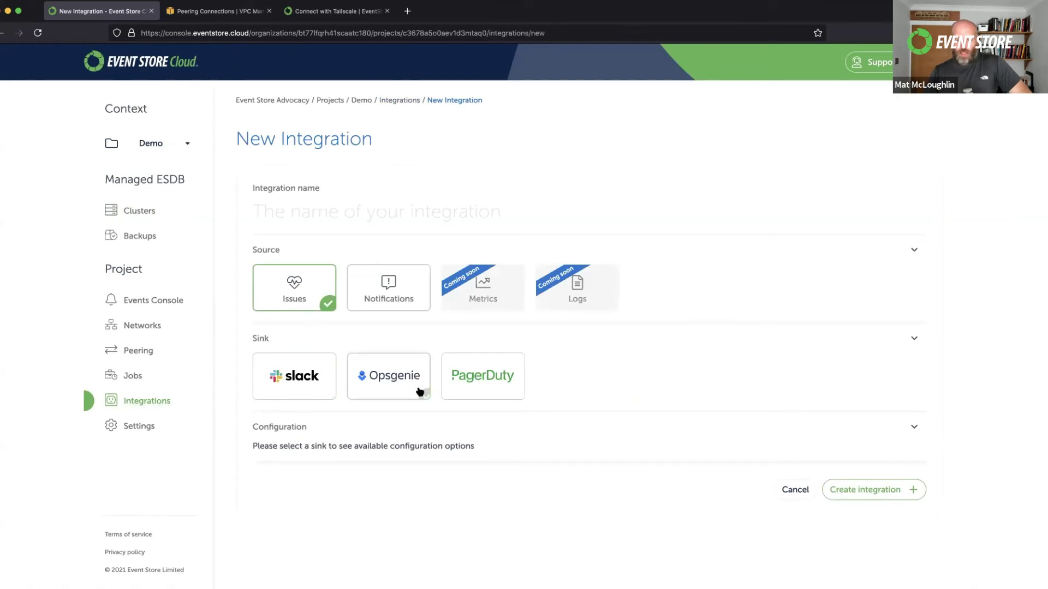
{"action": "left_click", "coordinate": [504, 394]}
{"action": "left_click", "coordinate": [397, 304]}
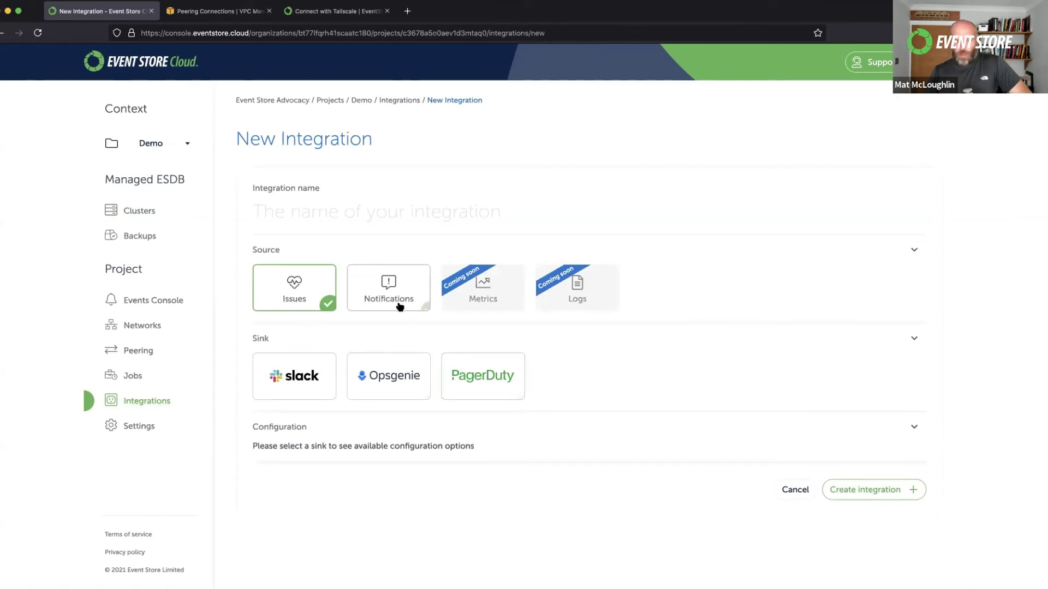
{"action": "left_click", "coordinate": [281, 309]}
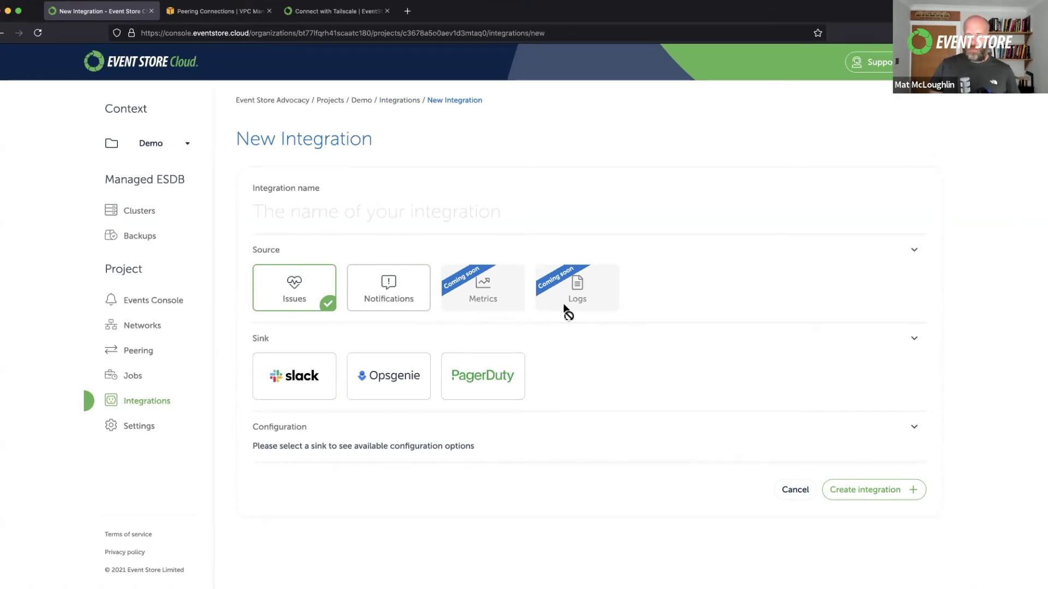
{"action": "left_click", "coordinate": [305, 386]}
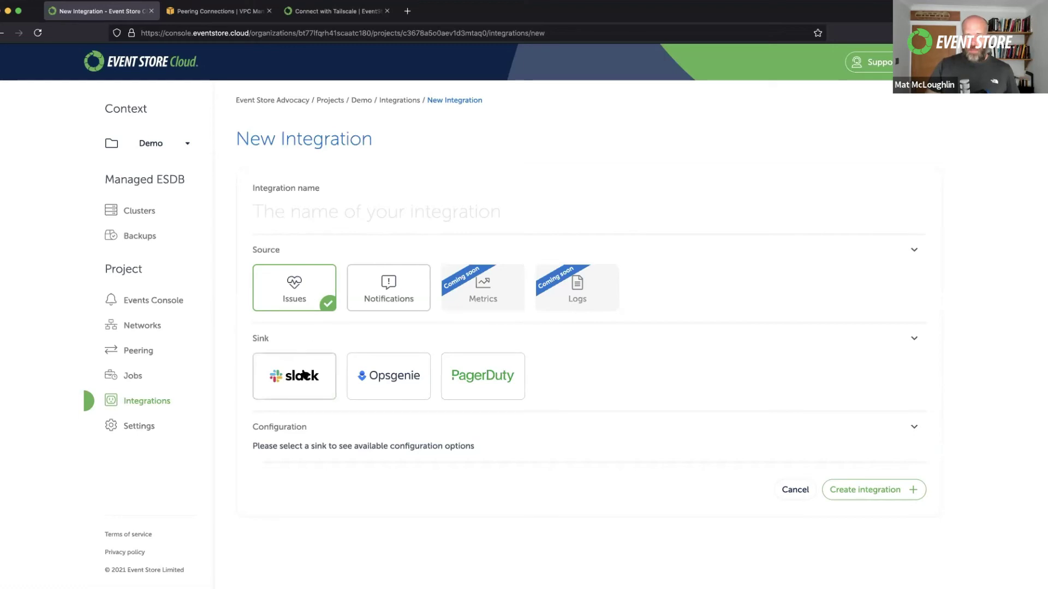
{"action": "left_click", "coordinate": [269, 388]}
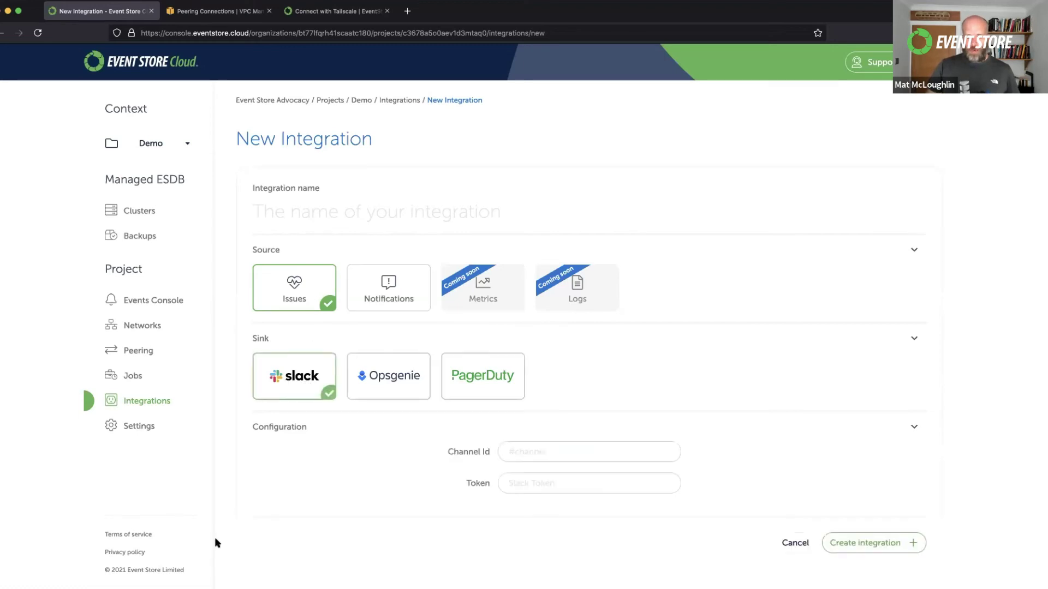
{"action": "left_click", "coordinate": [404, 379]}
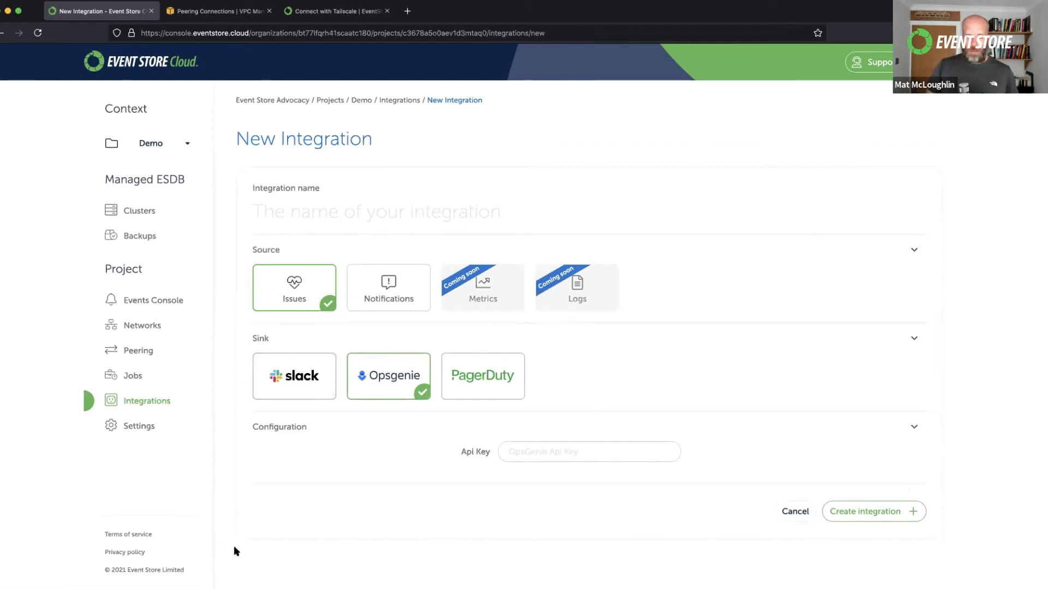
{"action": "left_click", "coordinate": [548, 451]}
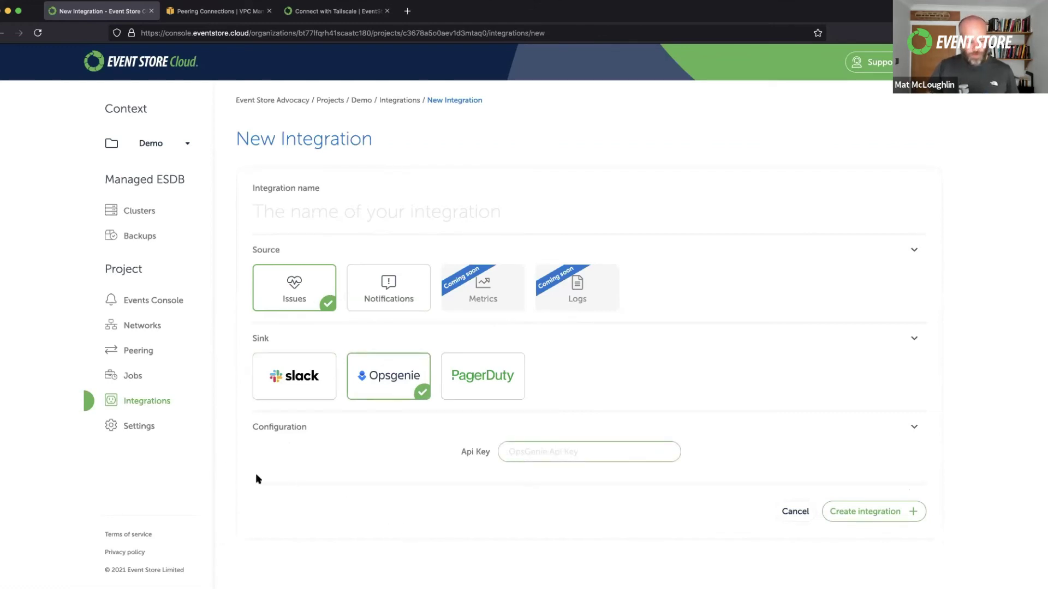
{"action": "left_click", "coordinate": [141, 426]}
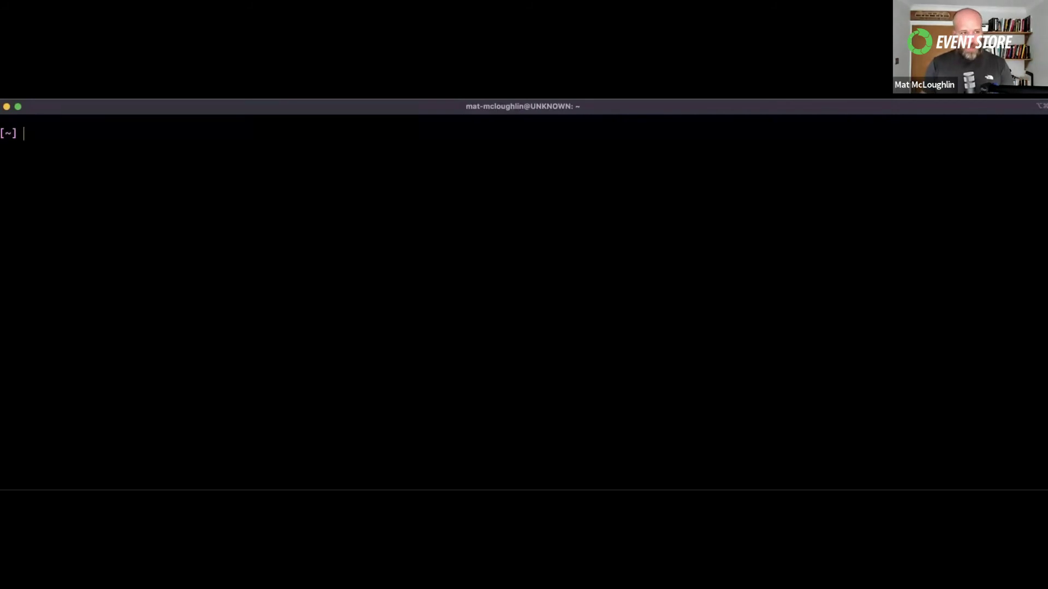
- In the terminal, show the available esc subcommands and run "esc resources organizations list" to list the organizations
{"action": "type", "text": "esc"}
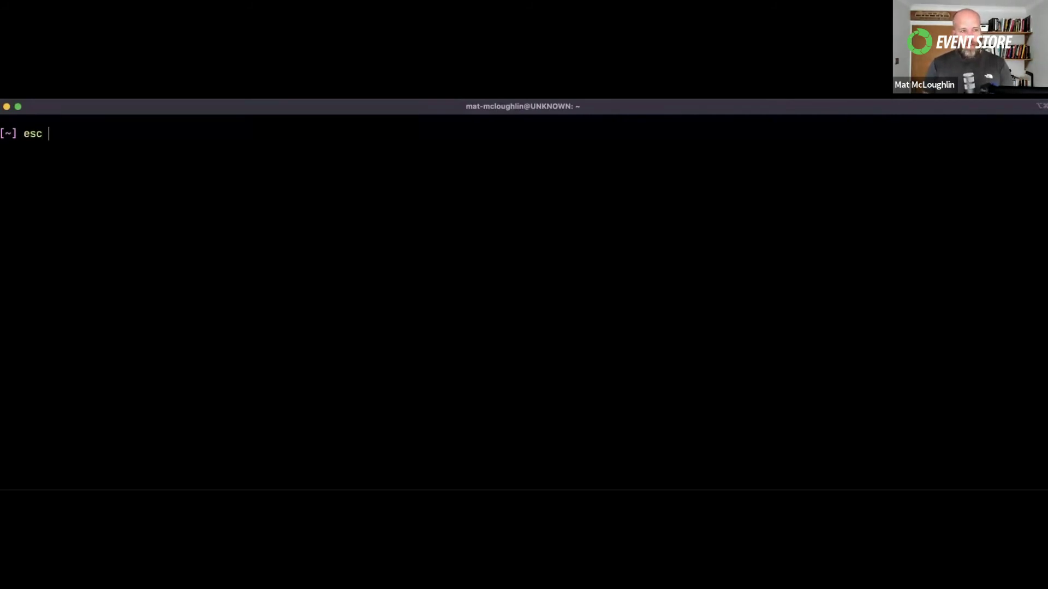
{"action": "key", "text": "Tab"}
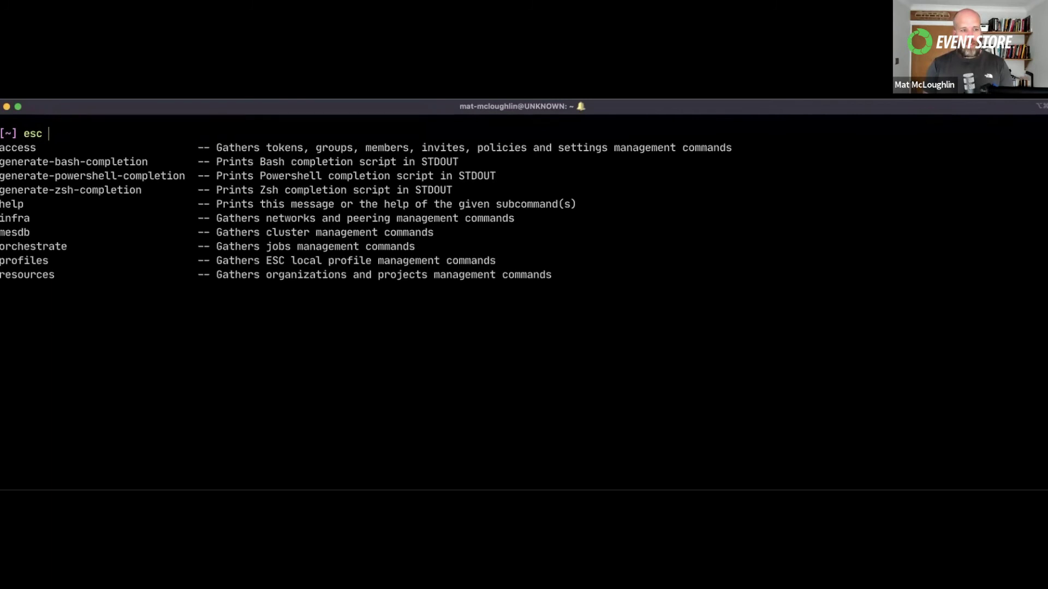
{"action": "type", "text": "res"}
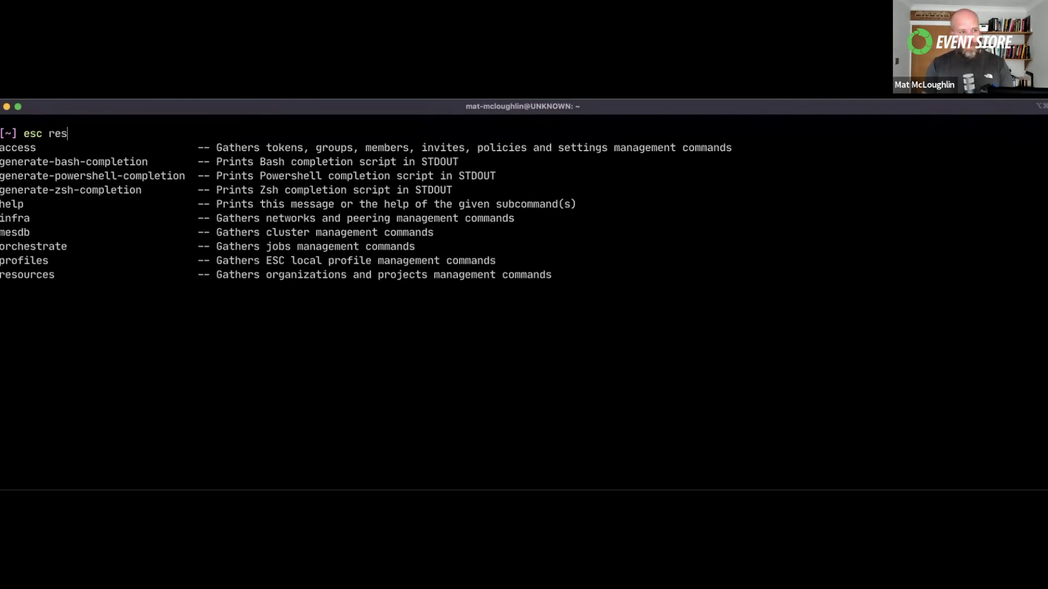
{"action": "key", "text": "Tab"}
{"action": "key", "text": "Tab"}
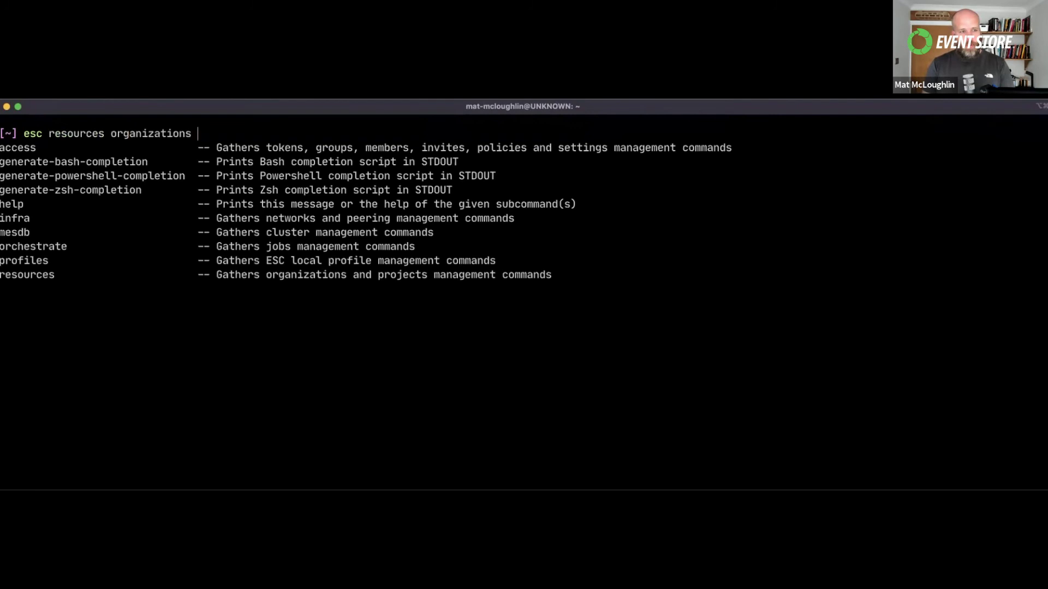
{"action": "type", "text": "list"}
{"action": "key", "text": "Return"}
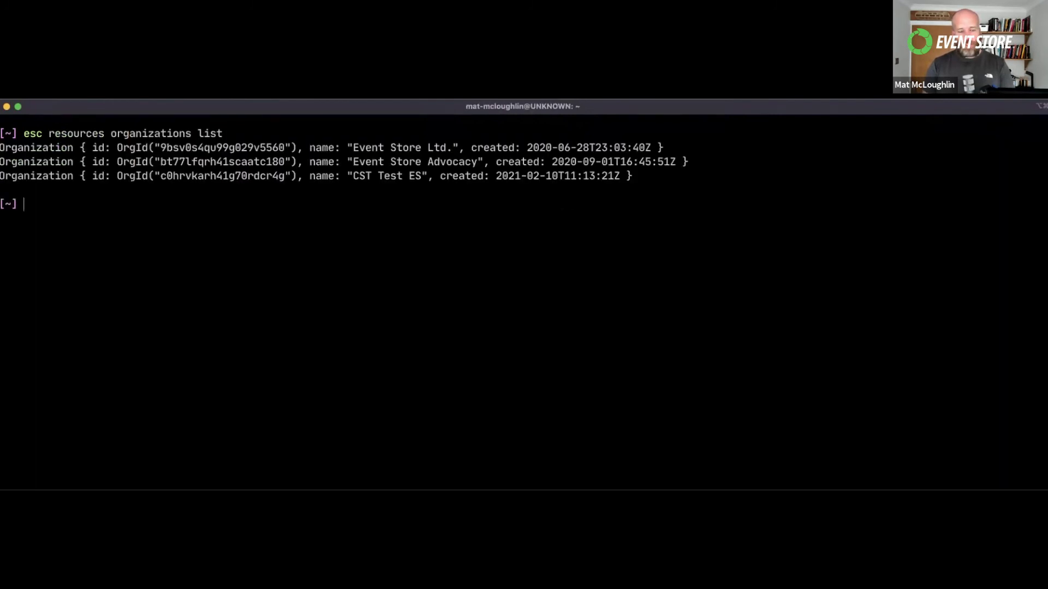
- List the organizations again in JSON format by adding the --json option to the command
{"action": "key", "text": "Up"}
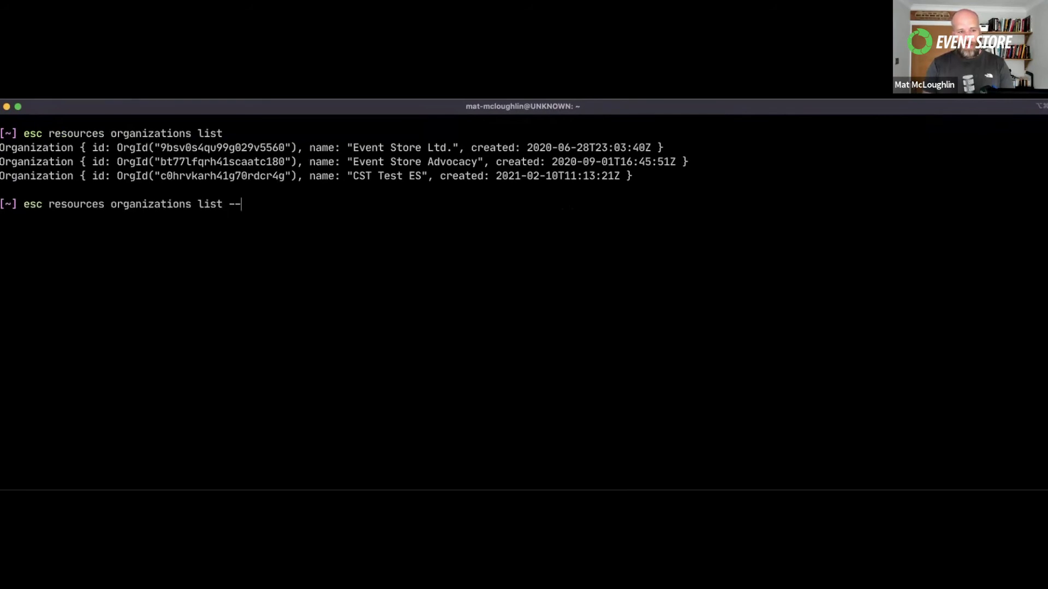
{"action": "type", "text": "--json"}
{"action": "key", "text": "Return"}
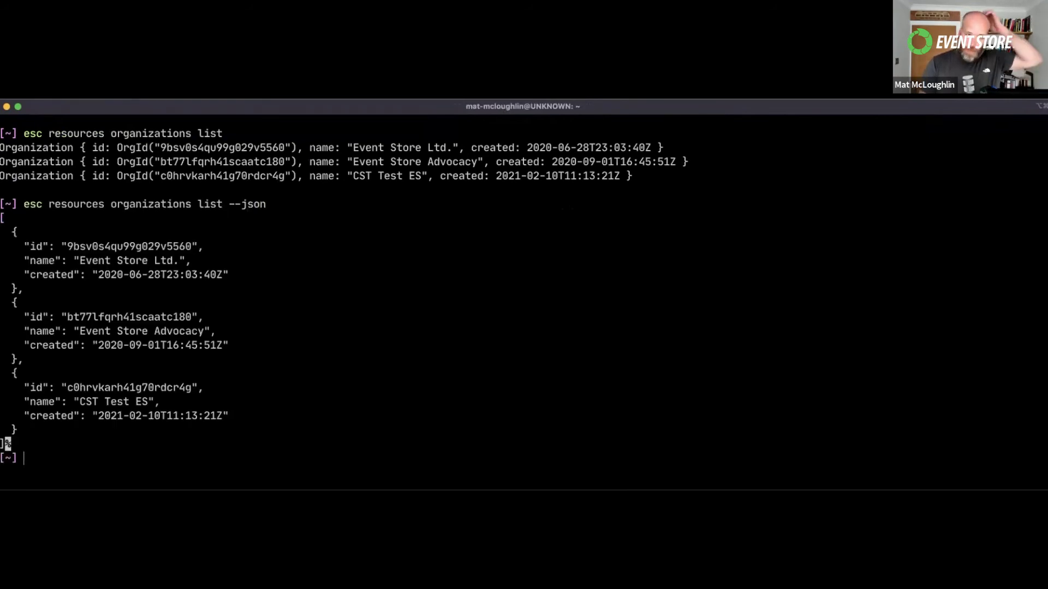
- Recall the earlier esc infra networks create command with CIDR block 172.21.0.0/16, provider aws and region eu-west-2, and highlight its parameters without running it
{"action": "type", "text": "esc"}
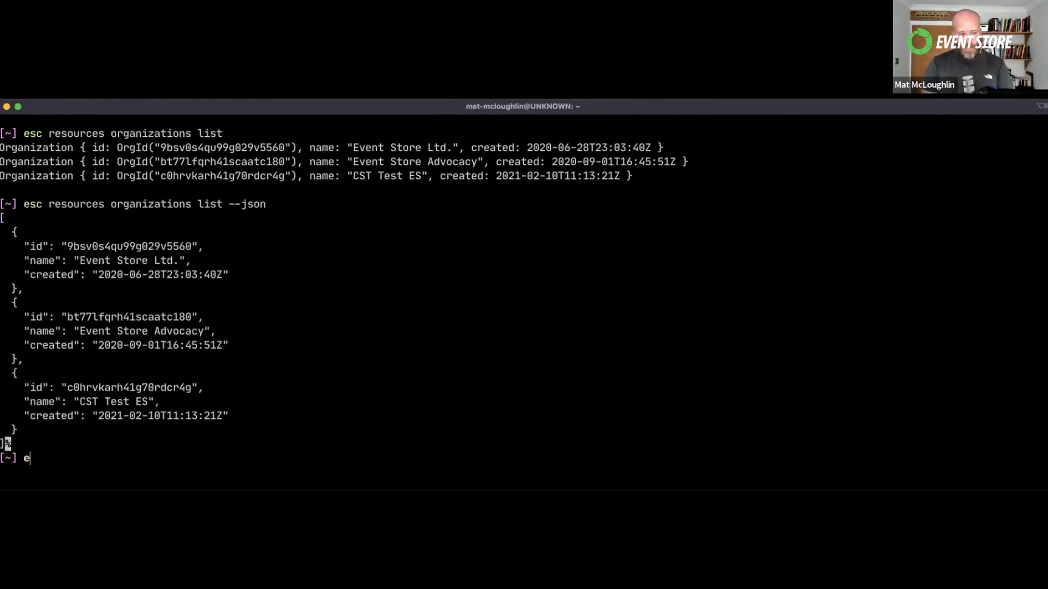
{"action": "key", "text": "Up"}
{"action": "key", "text": "Up"}
{"action": "key", "text": "Up"}
{"action": "key", "text": "Up"}
{"action": "key", "text": "Up"}
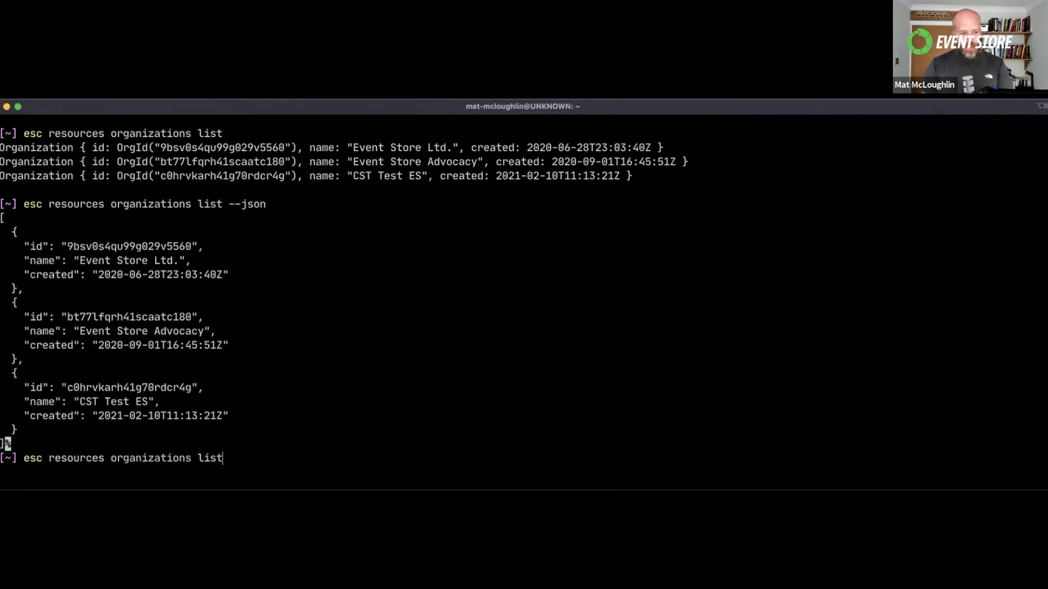
{"action": "key", "text": "Up"}
{"action": "key", "text": "Up"}
{"action": "key", "text": "Up"}
{"action": "key", "text": "Up"}
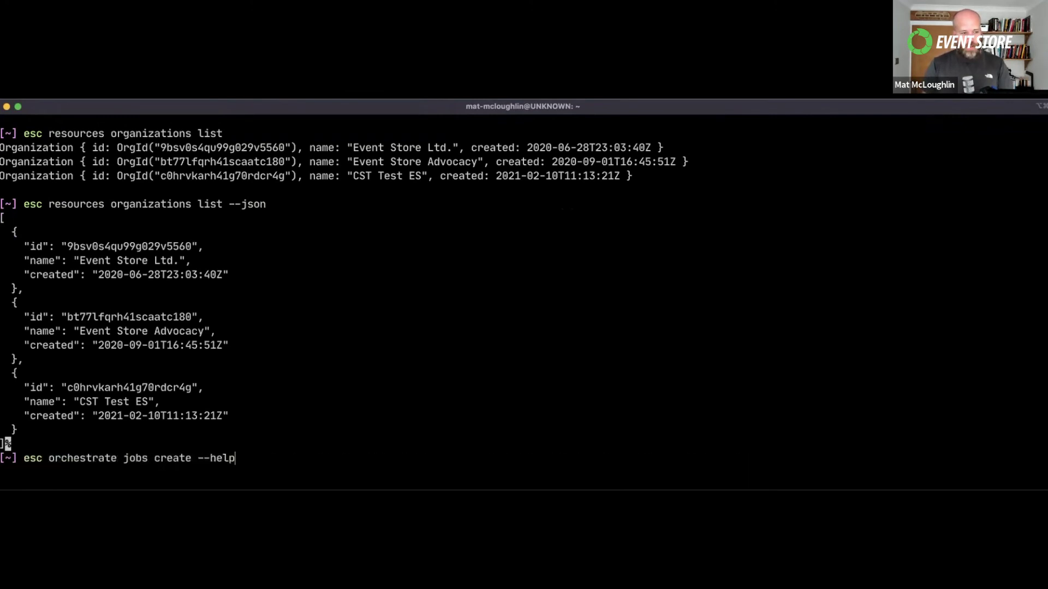
{"action": "key", "text": "Up"}
{"action": "key", "text": "Up"}
{"action": "key", "text": "Up"}
{"action": "key", "text": "Up"}
{"action": "key", "text": "Up"}
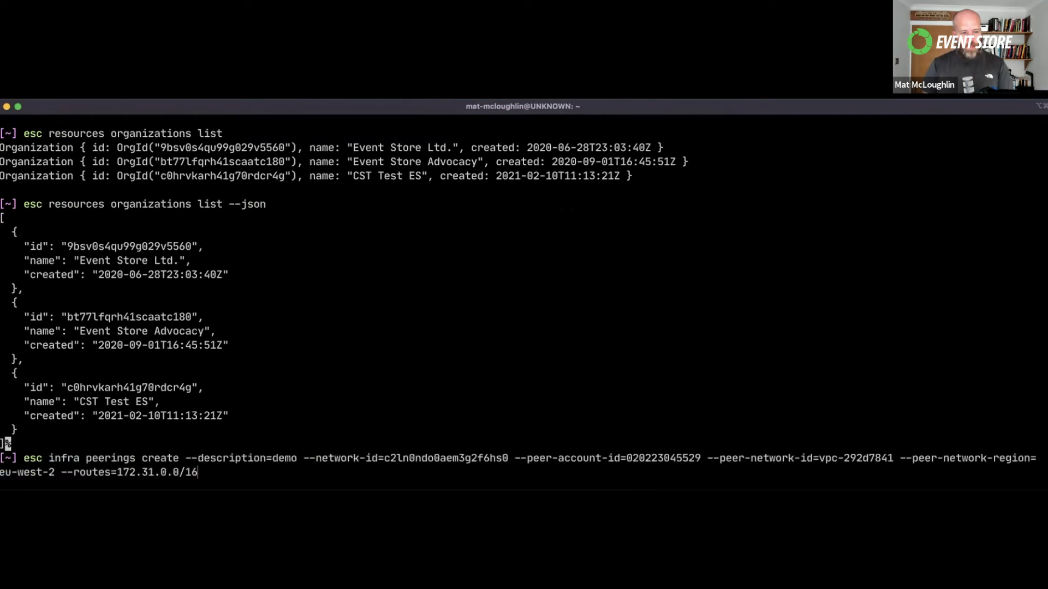
{"action": "key", "text": "Up"}
{"action": "key", "text": "Up"}
{"action": "key", "text": "Up"}
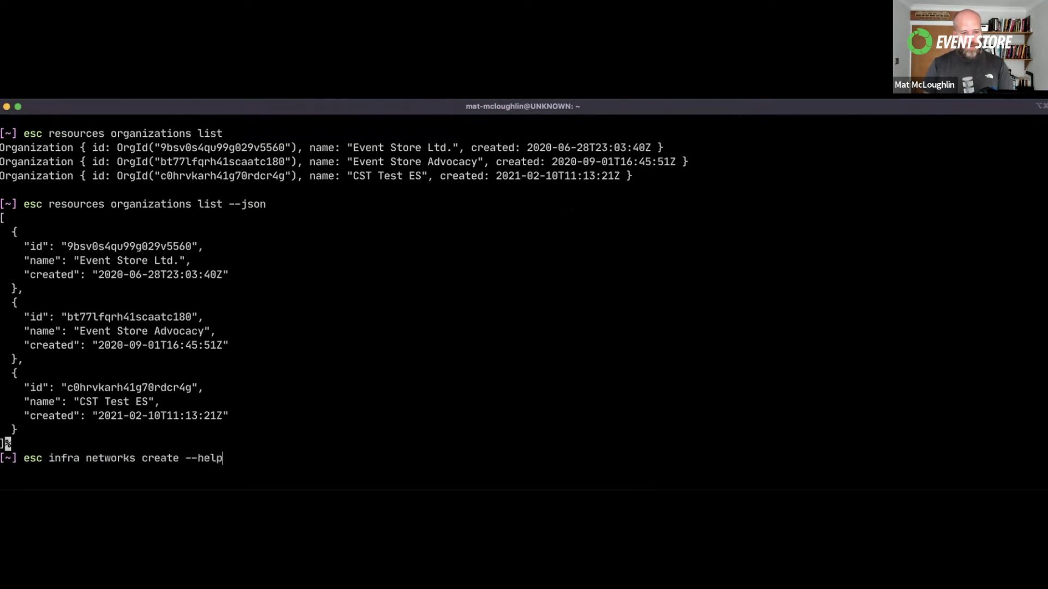
{"action": "key", "text": "Down"}
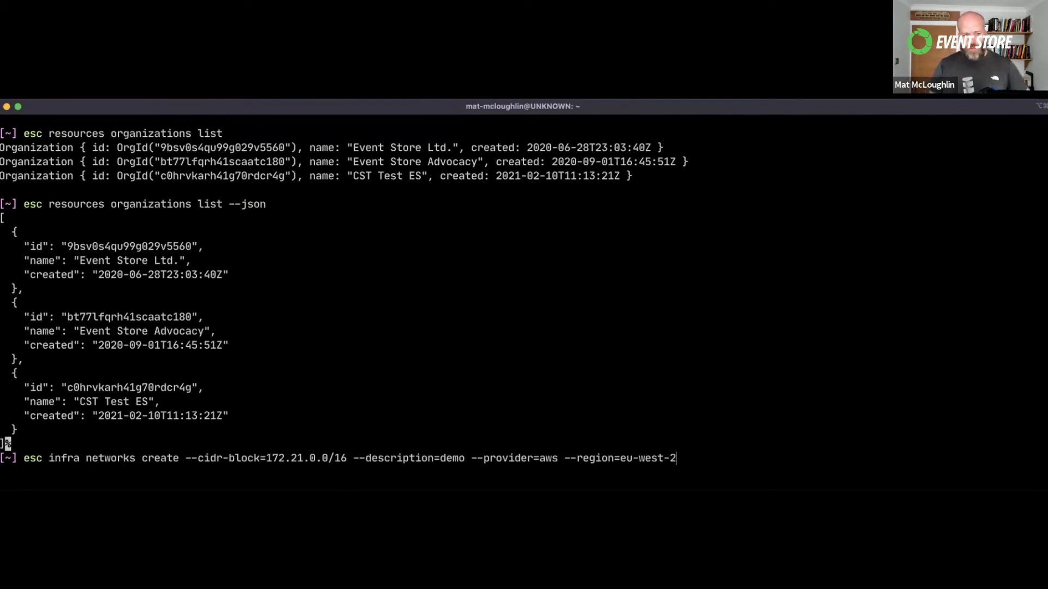
{"action": "left_click_drag", "start_coordinate": [689, 458], "coordinate": [186, 458]}
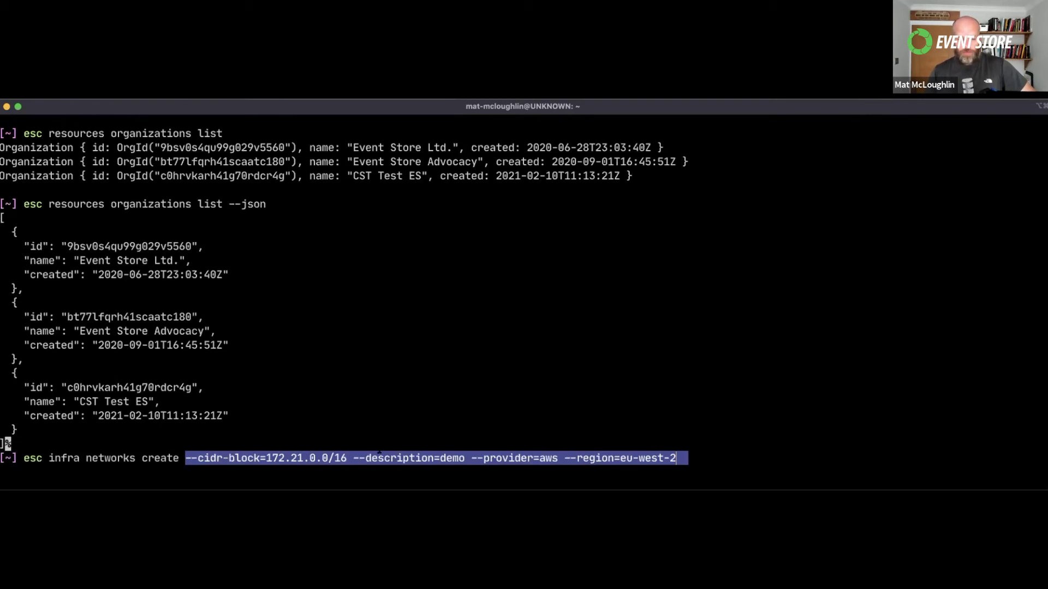
{"action": "left_click", "coordinate": [379, 456]}
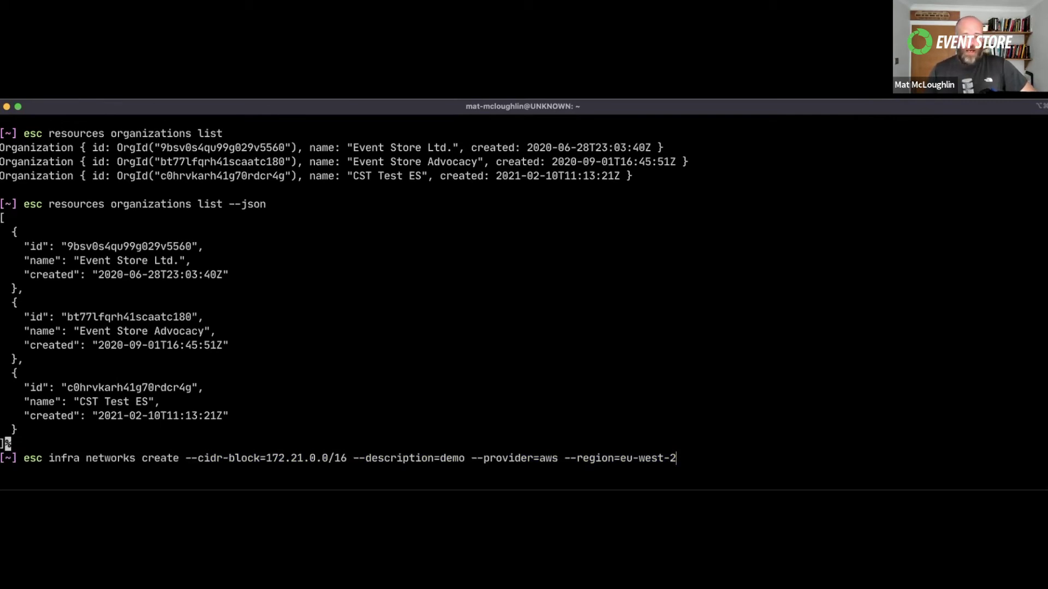
- Back in Event Store Cloud, view Demo Cluster's addresses, open its Event Store web UI, and return to the clusters page
{"action": "key", "text": "super+Tab"}
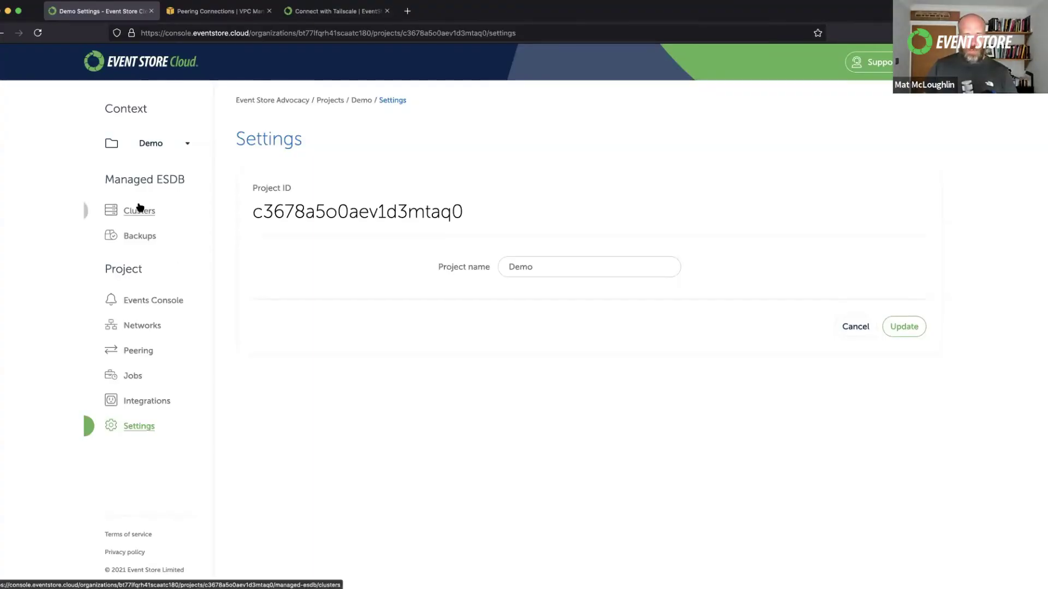
{"action": "left_click", "coordinate": [139, 207]}
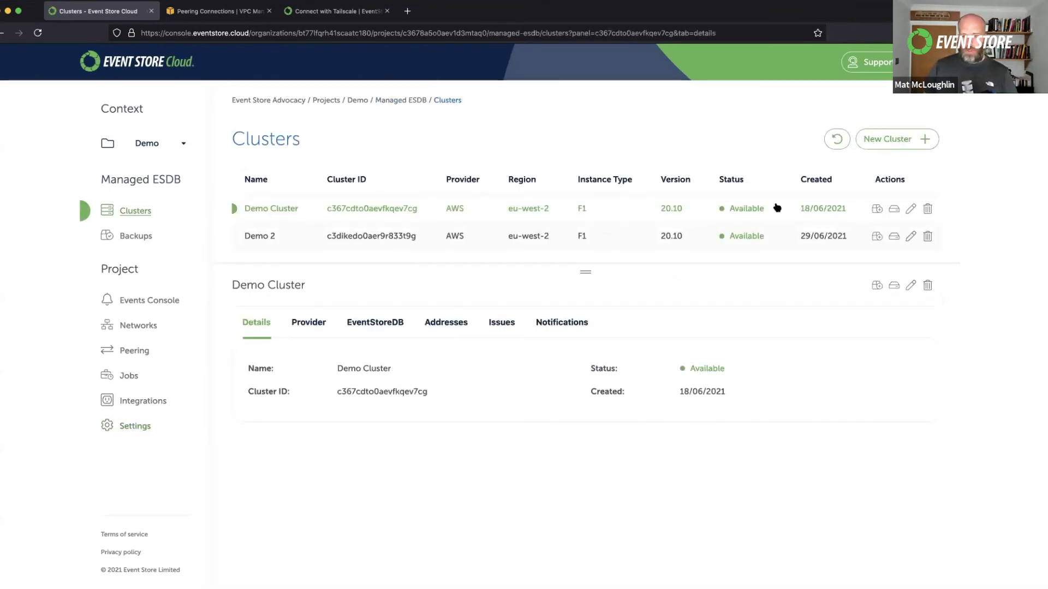
{"action": "left_click", "coordinate": [440, 323]}
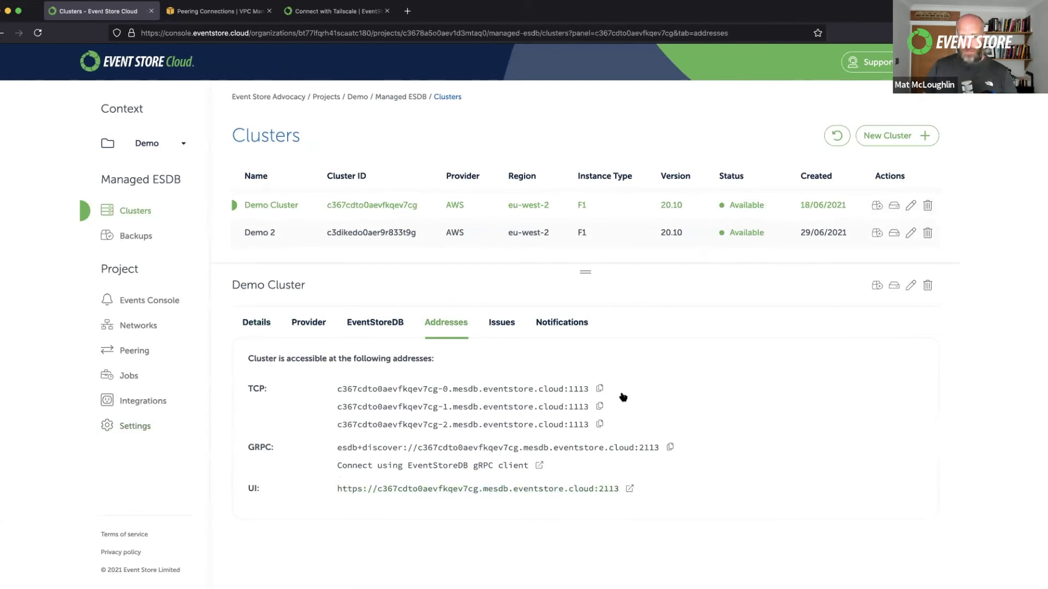
{"action": "left_click", "coordinate": [434, 489]}
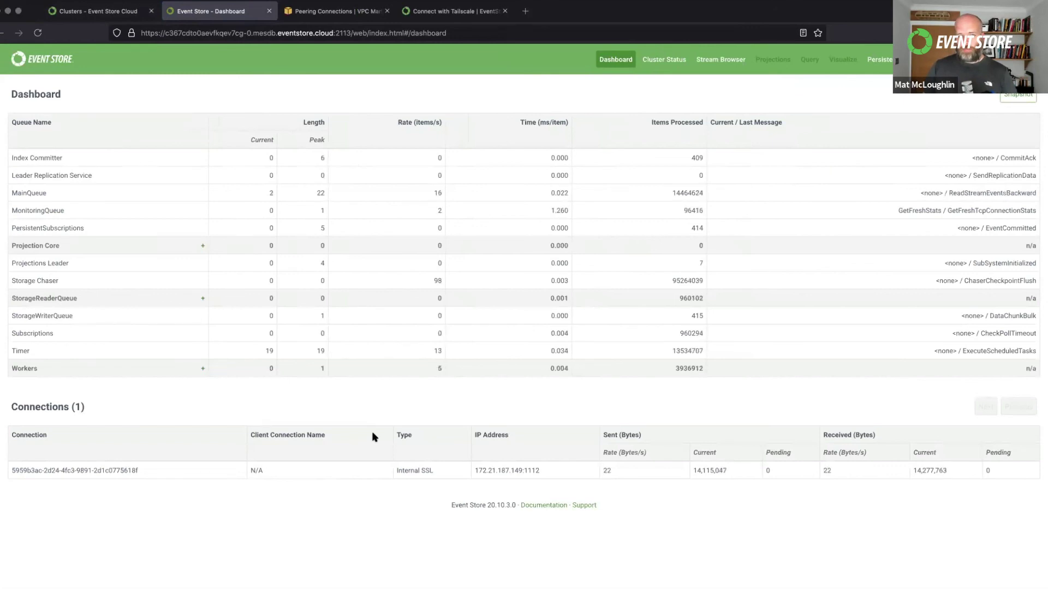
{"action": "key", "text": "ctrl+shift+Tab"}
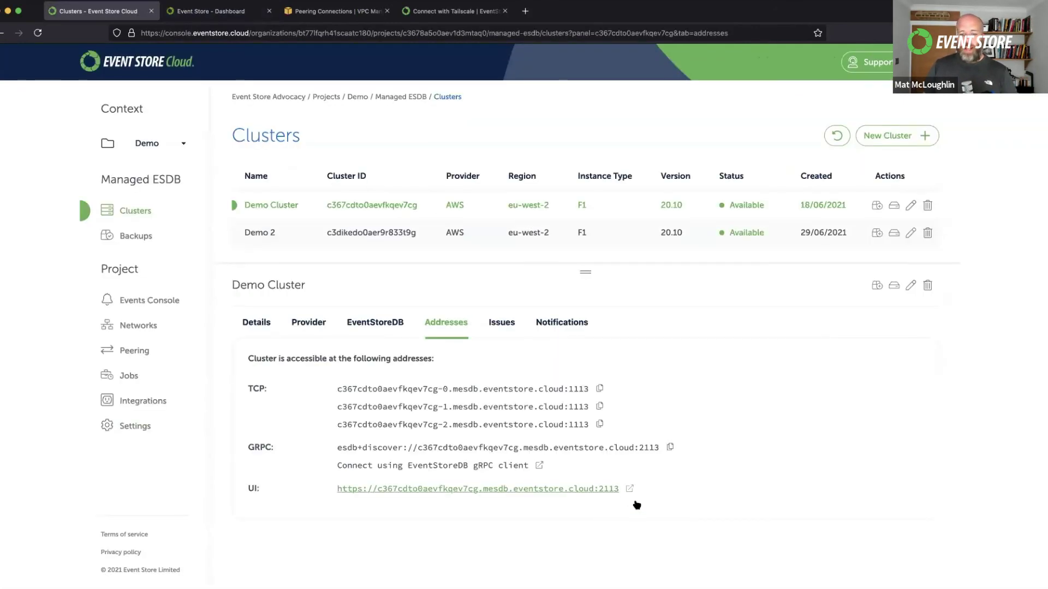